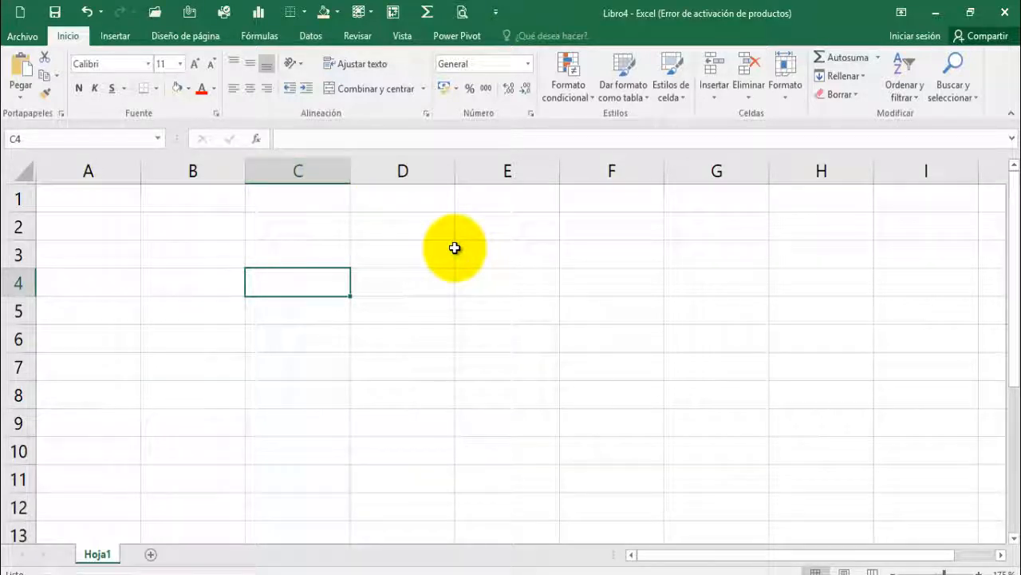
# Enter the text PRODUCTO in cell C4.
pyautogui.click(421, 371)
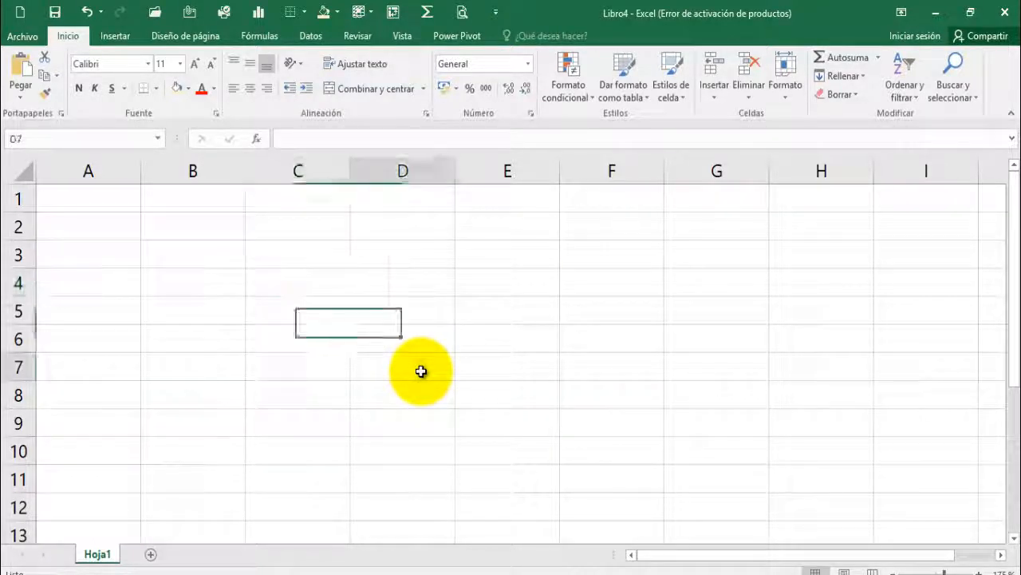
pyautogui.click(318, 286)
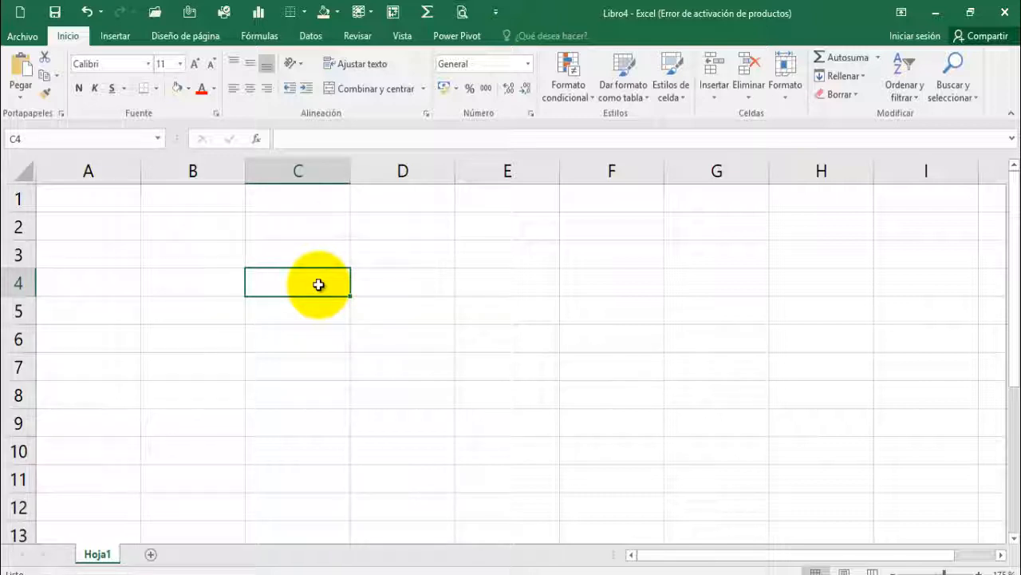
pyautogui.write('PROD')
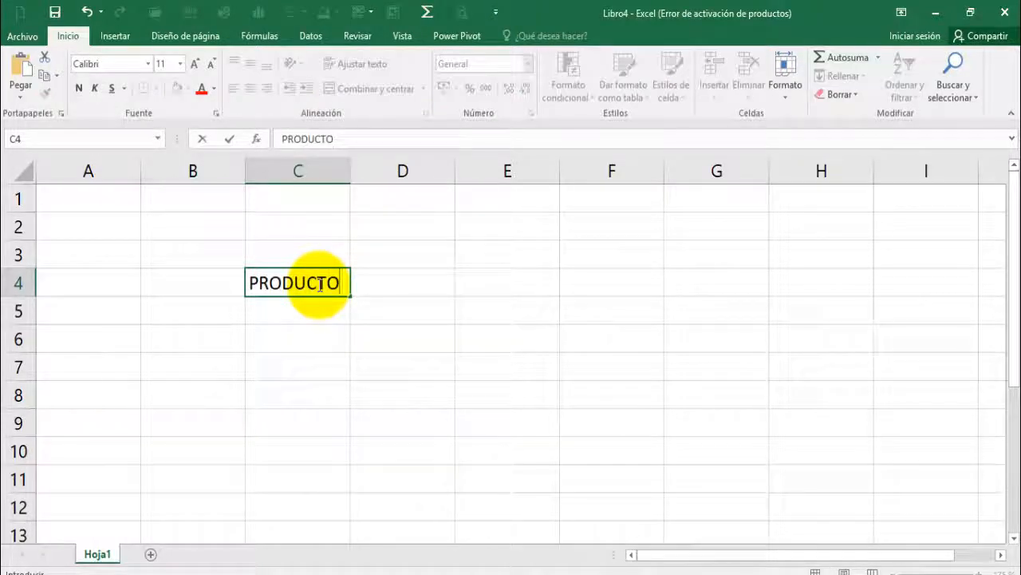
pyautogui.write('UCTO')
pyautogui.press('Return')
# Widen column D and apply a light yellow fill to cell C4.
pyautogui.click(432, 287)
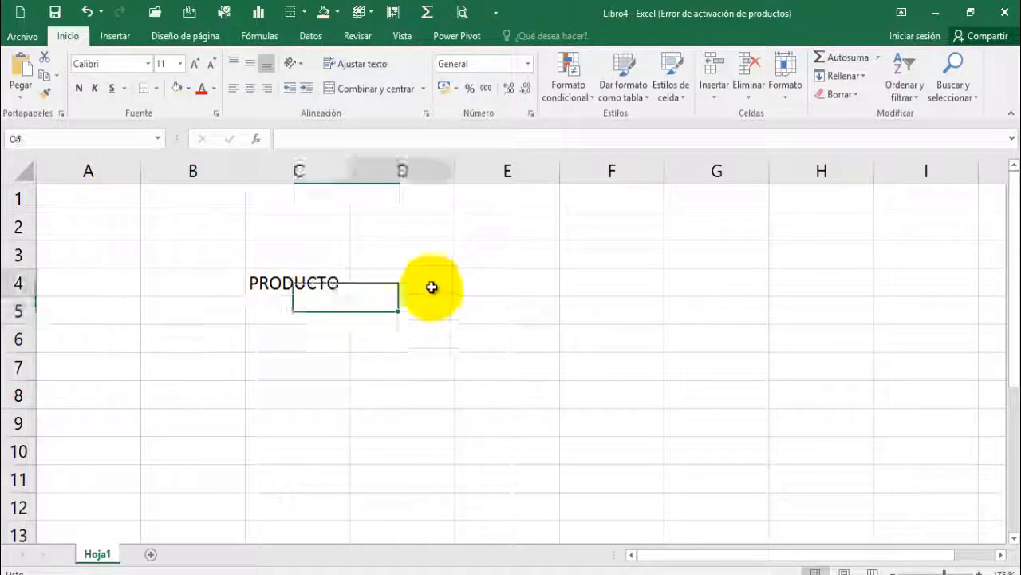
pyautogui.click(425, 255)
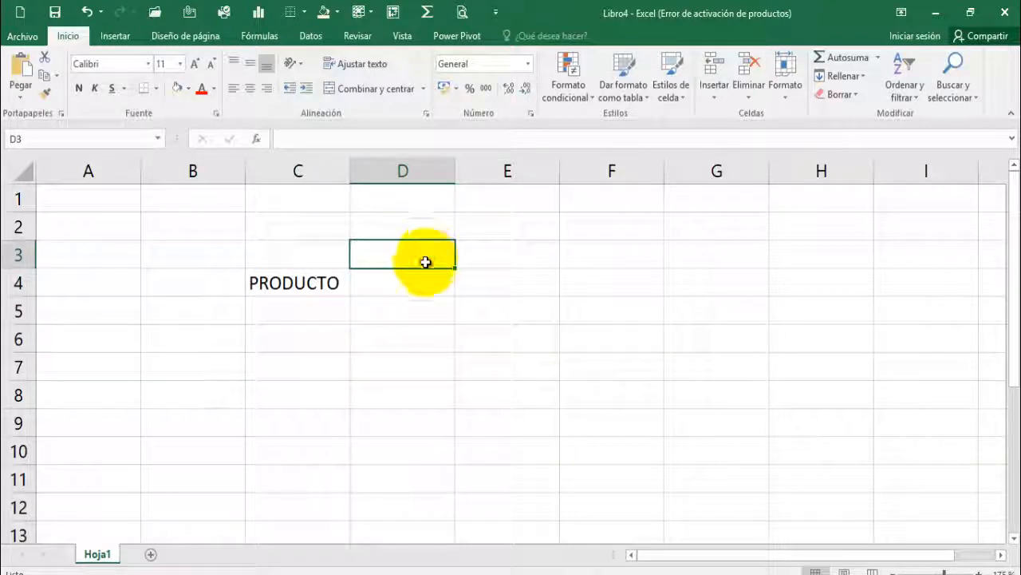
pyautogui.moveTo(453, 174); pyautogui.dragTo(509, 174)
pyautogui.click(273, 279)
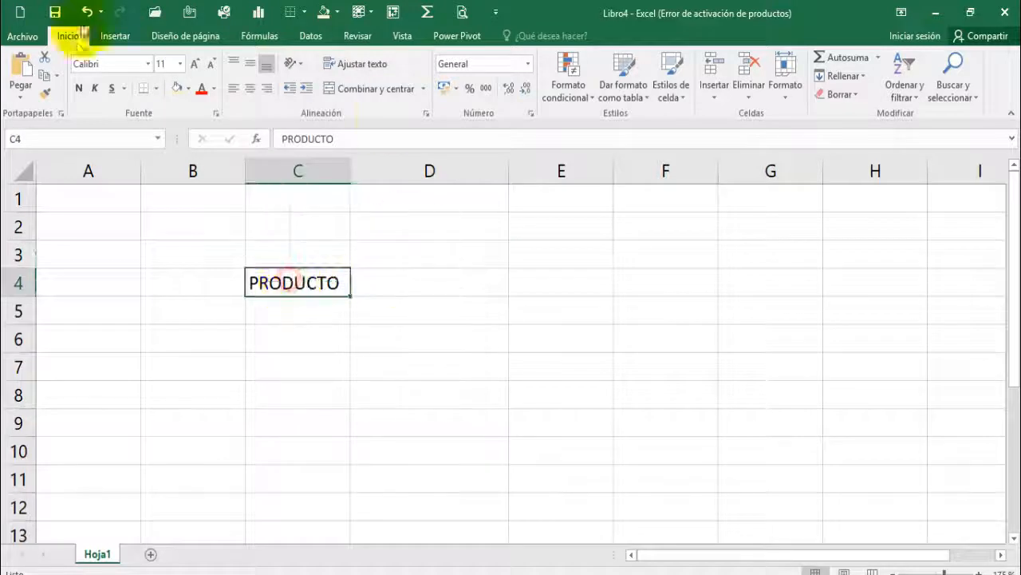
pyautogui.click(177, 88)
# Insert the NOMPROPIO text function in cell D4 with cell C4 as its Texto argument.
pyautogui.click(418, 281)
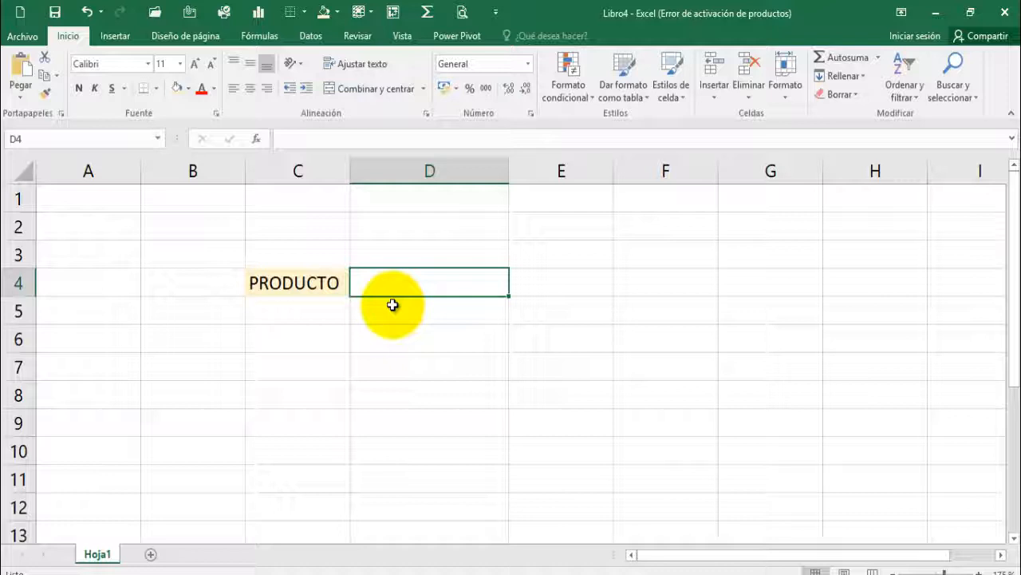
pyautogui.click(270, 36)
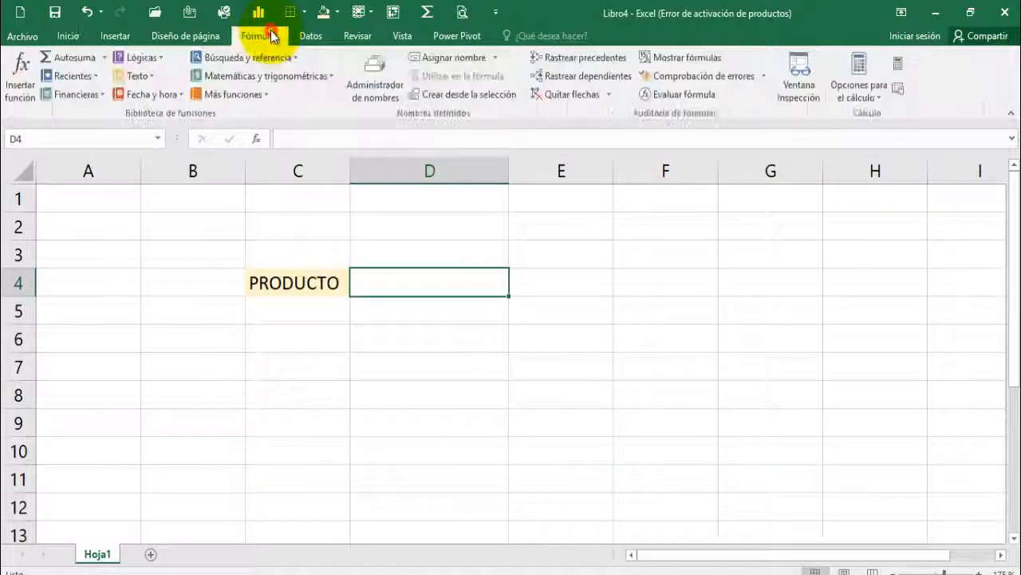
pyautogui.click(139, 76)
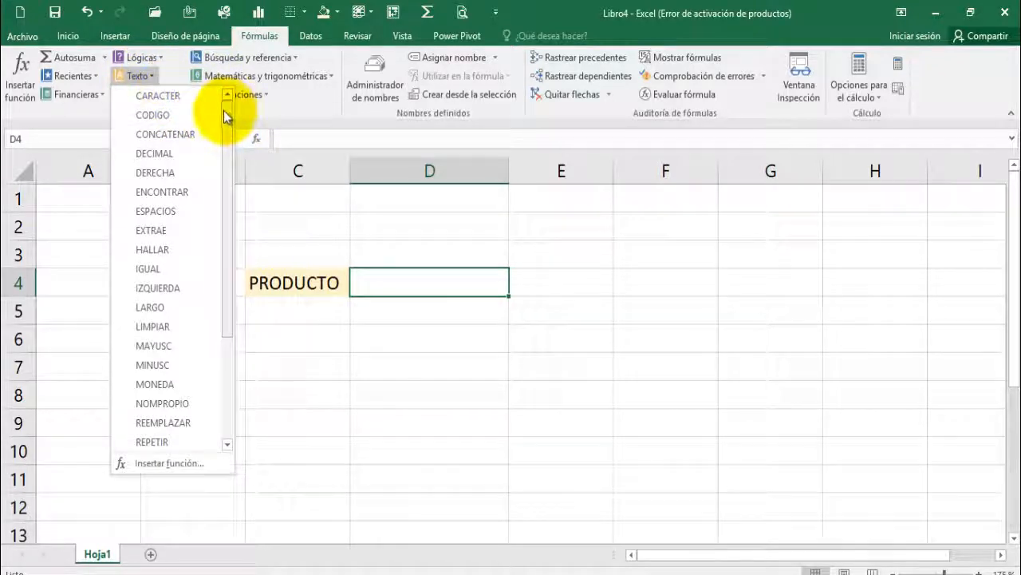
pyautogui.moveTo(227, 117); pyautogui.dragTo(230, 182)
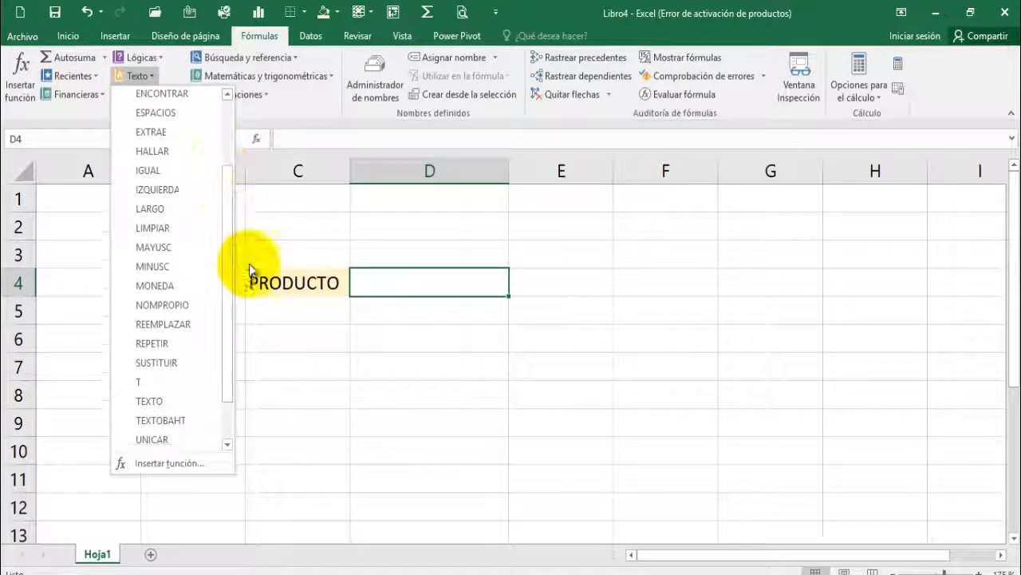
pyautogui.click(180, 311)
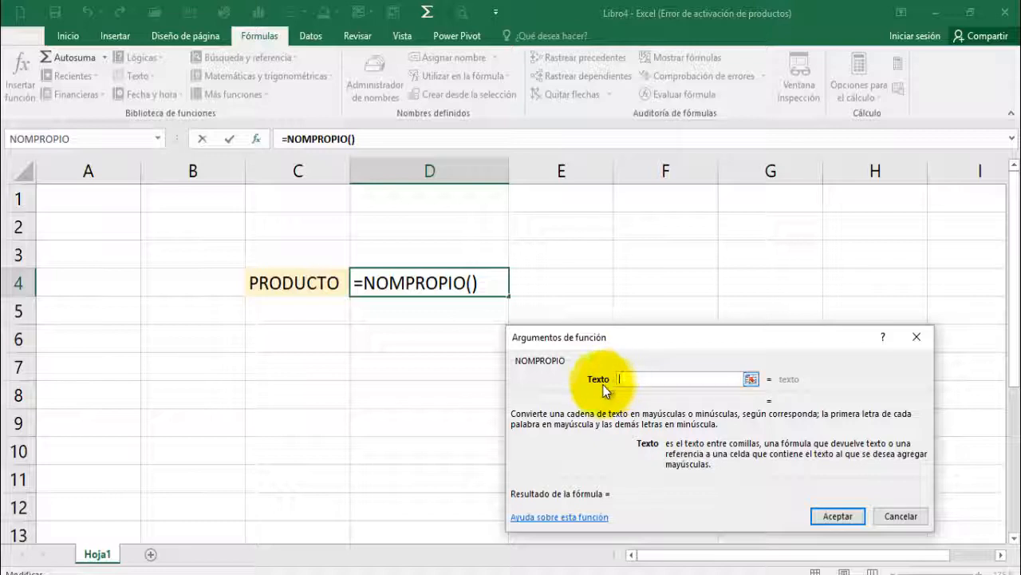
pyautogui.click(302, 281)
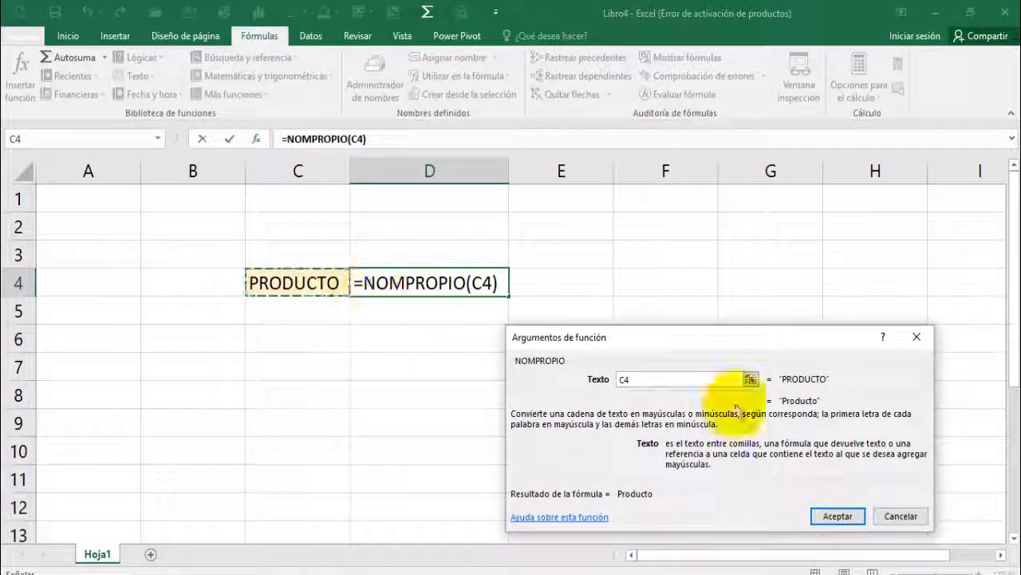
pyautogui.click(834, 513)
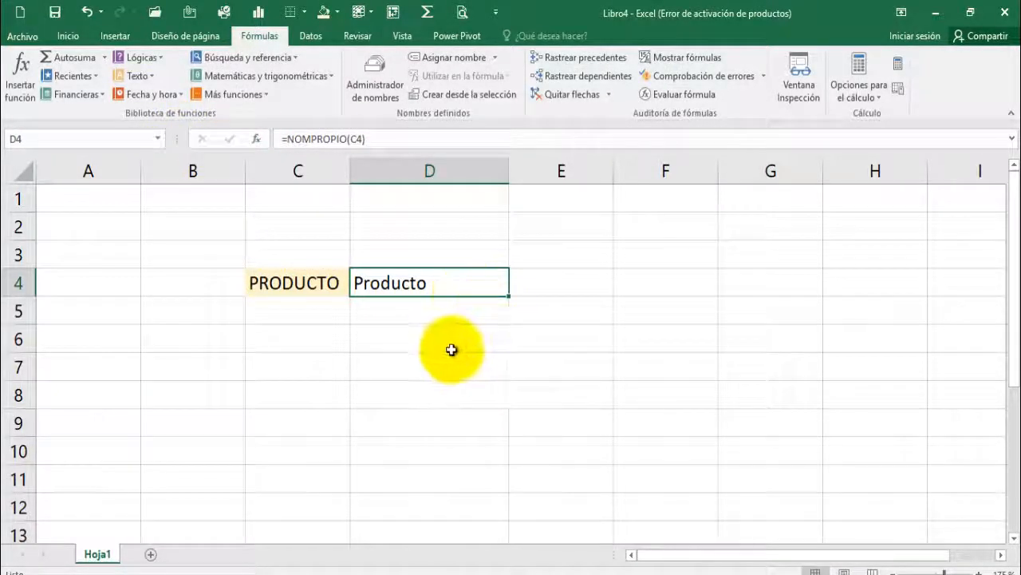
# Fill cell D4 with a light blue theme colour.
pyautogui.click(67, 36)
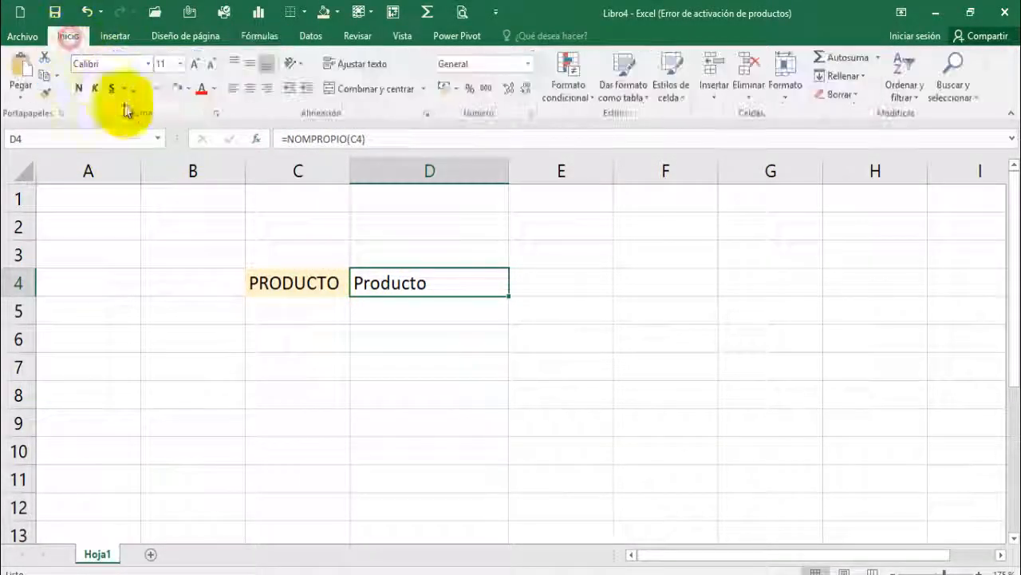
pyautogui.click(188, 89)
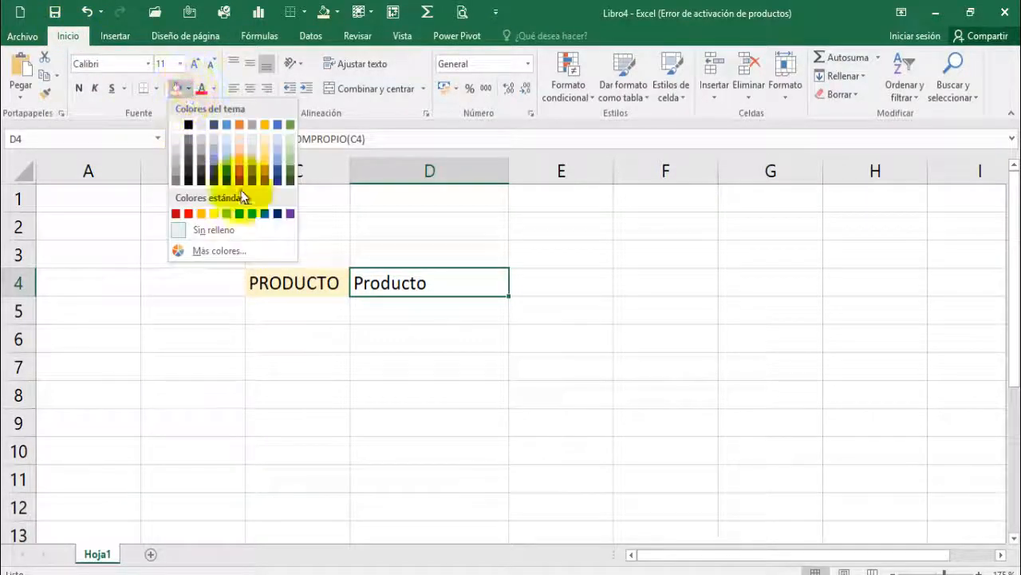
pyautogui.click(276, 146)
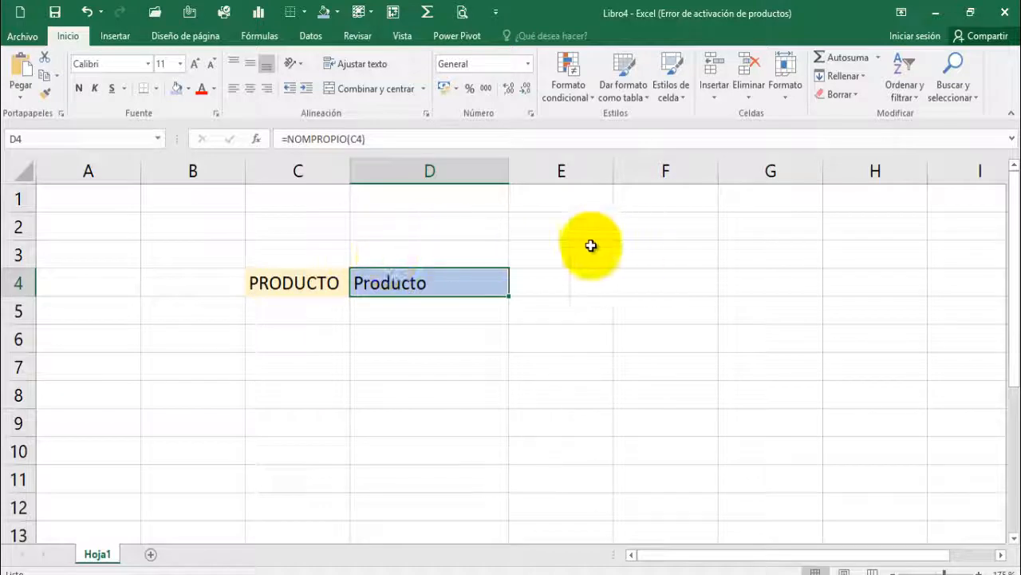
# Narrow column D slightly and widen column E to about the same width.
pyautogui.moveTo(511, 171); pyautogui.dragTo(478, 171)
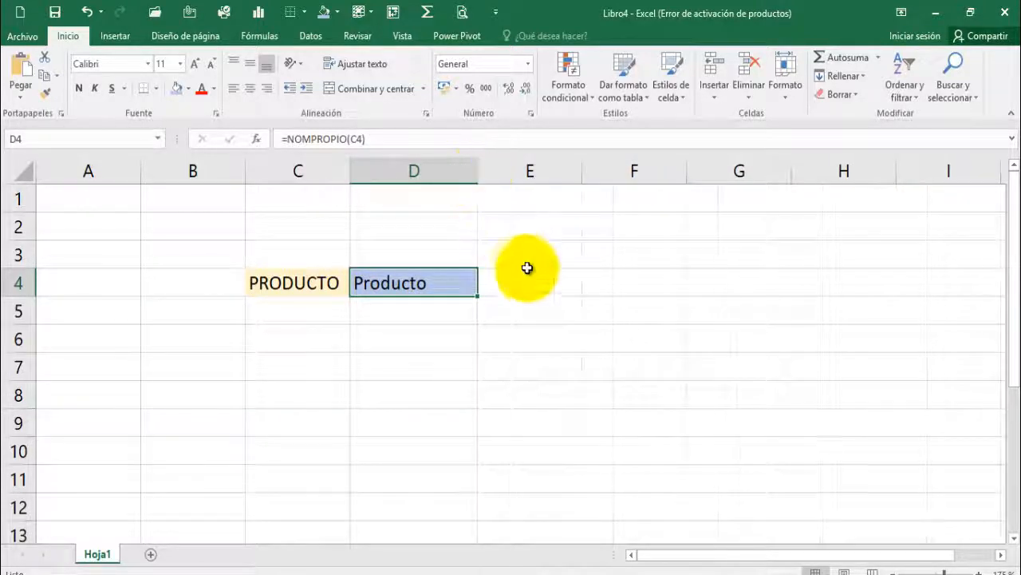
pyautogui.click(527, 277)
pyautogui.moveTo(584, 171); pyautogui.dragTo(606, 171)
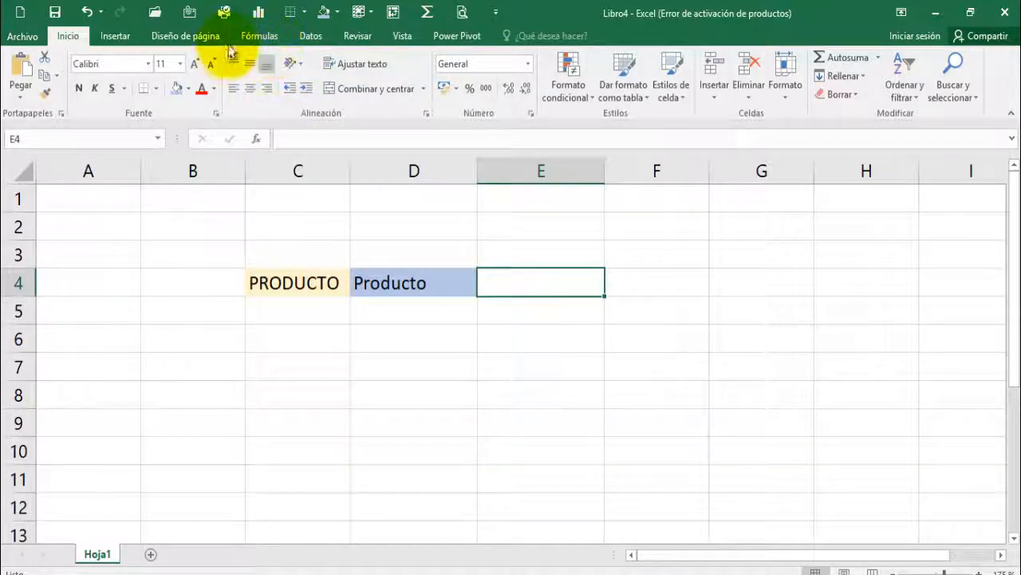
# Insert the MINUSC text function in cell E4 with cell C4 as its Texto argument.
pyautogui.click(257, 36)
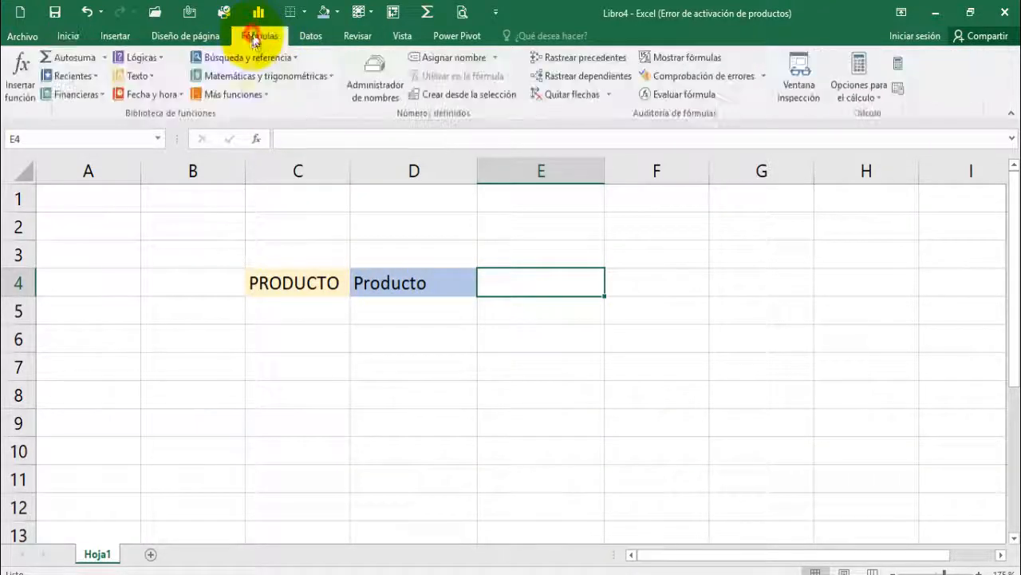
pyautogui.click(139, 76)
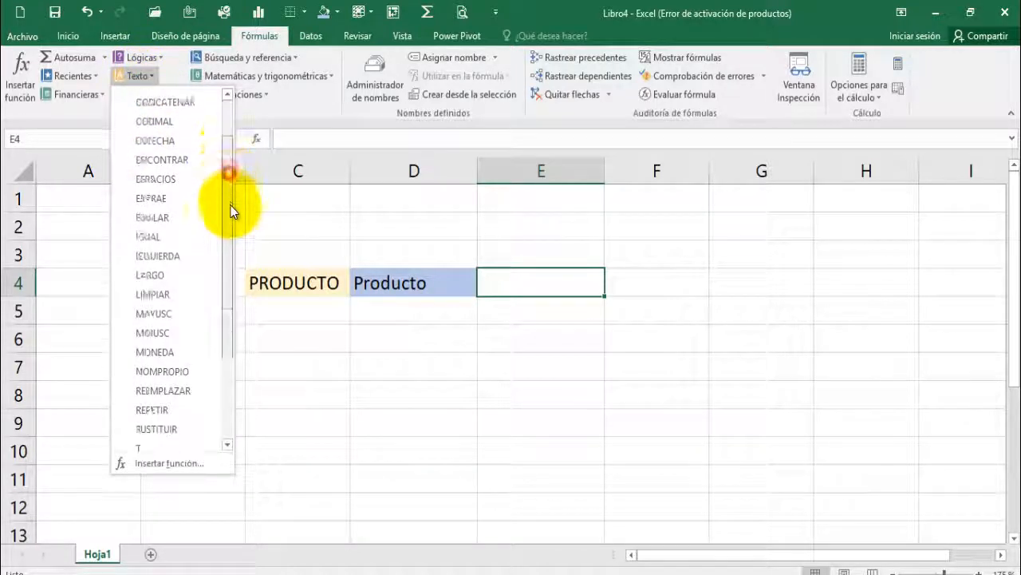
pyautogui.scroll(-1, 230, 205)
pyautogui.click(168, 316)
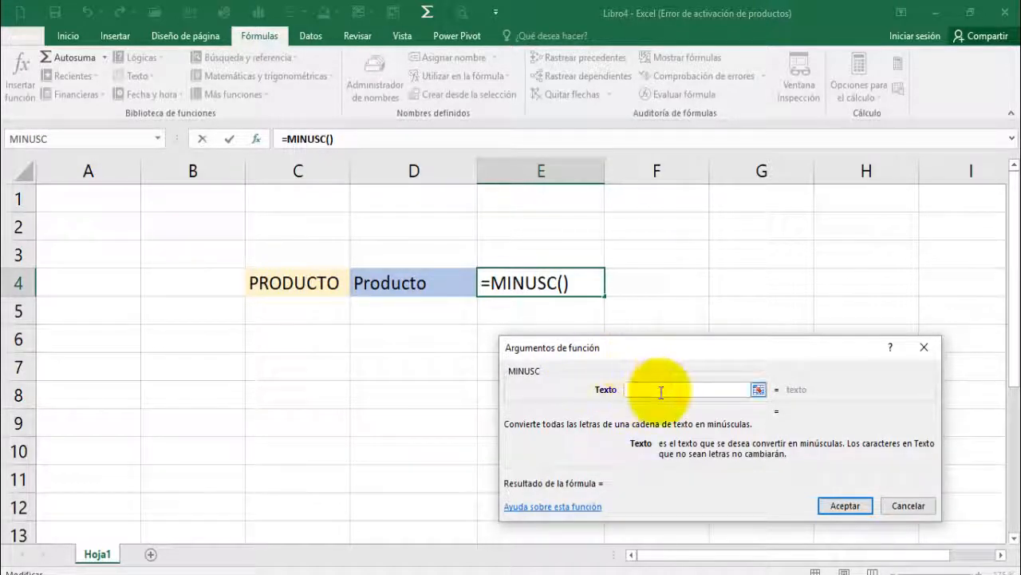
pyautogui.click(322, 283)
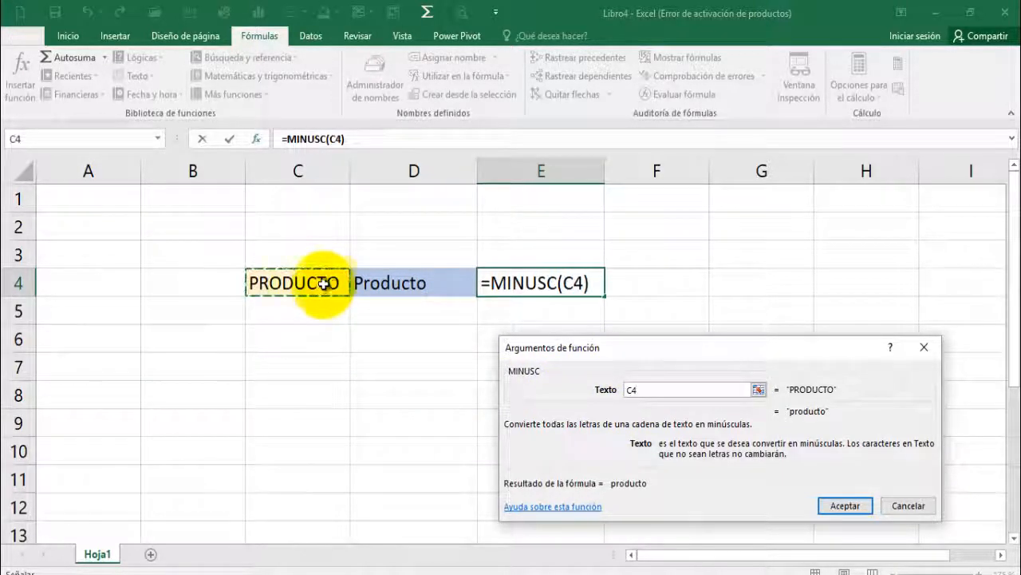
pyautogui.click(848, 506)
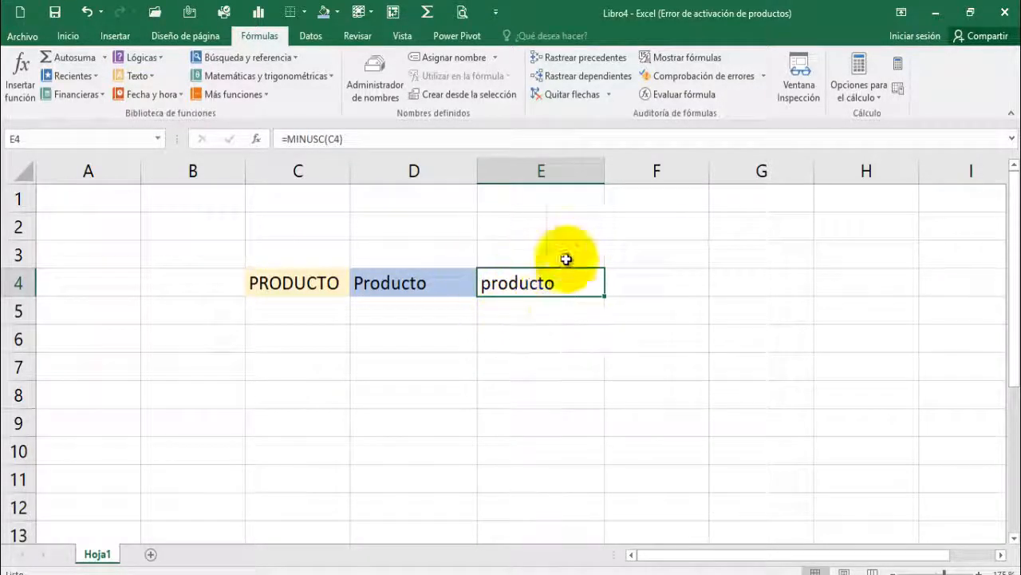
# Insert the MAYUSC text function in cell F4 with cell E4 as its Texto argument.
pyautogui.click(638, 282)
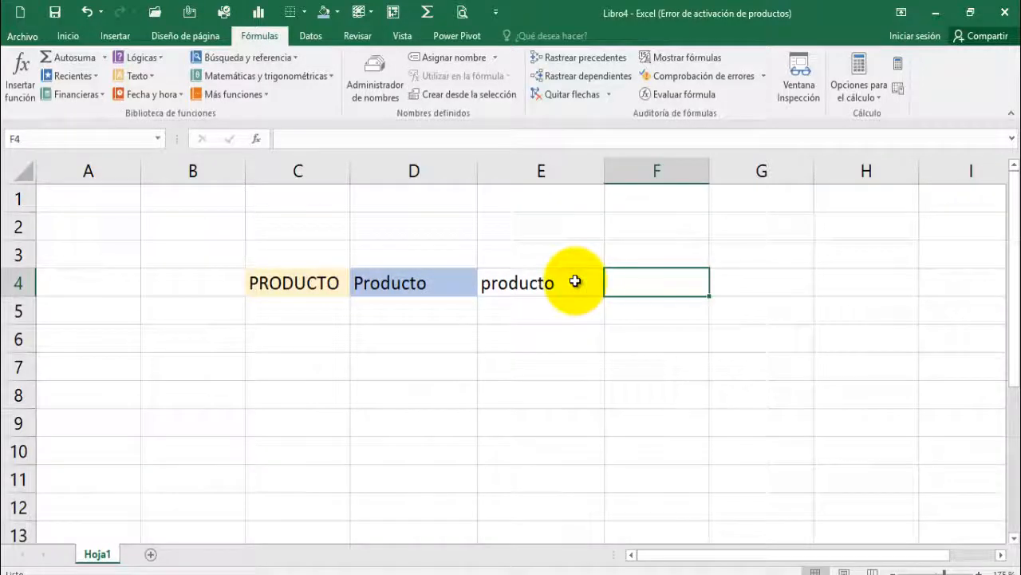
pyautogui.click(152, 77)
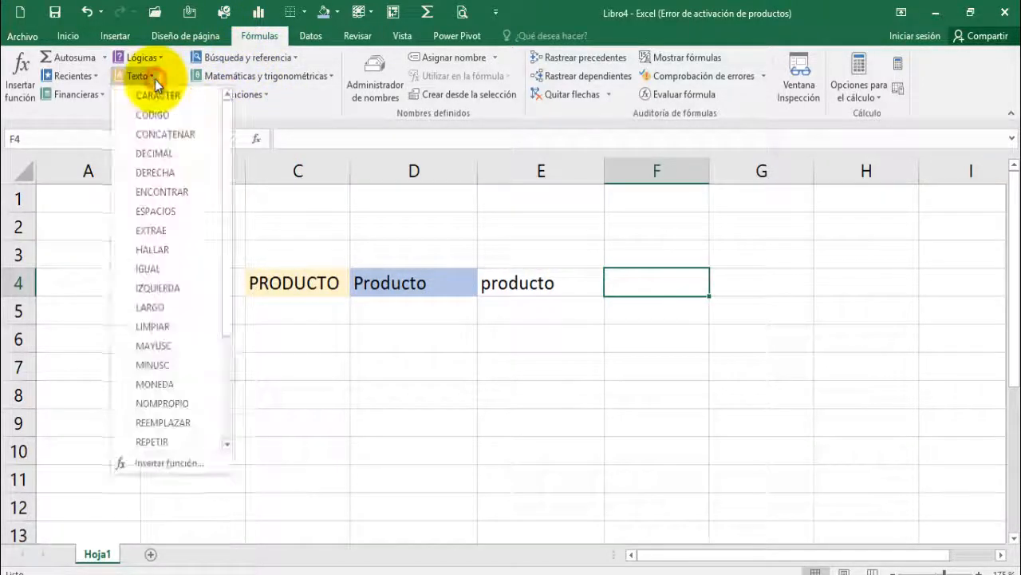
pyautogui.click(180, 346)
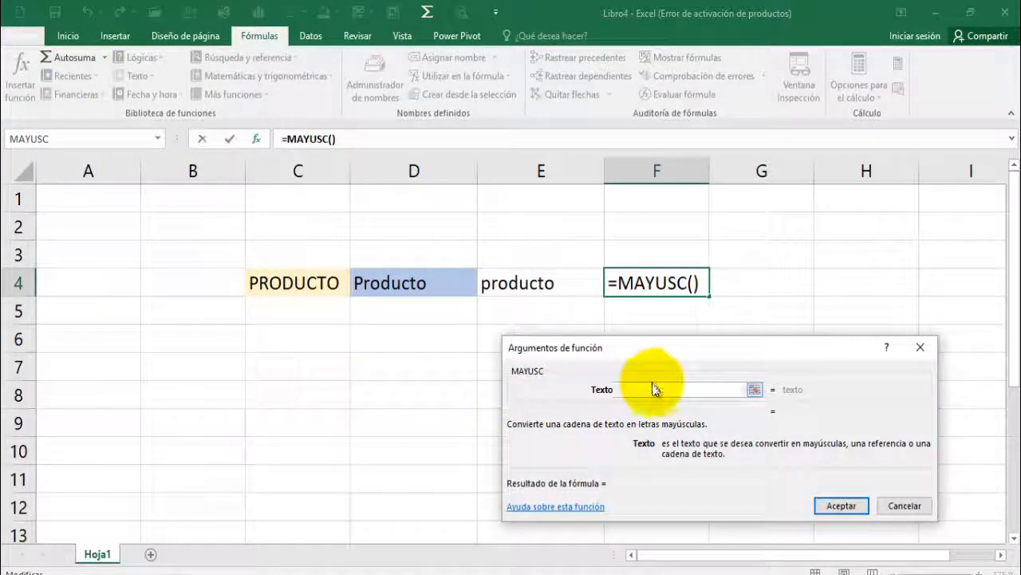
pyautogui.click(521, 288)
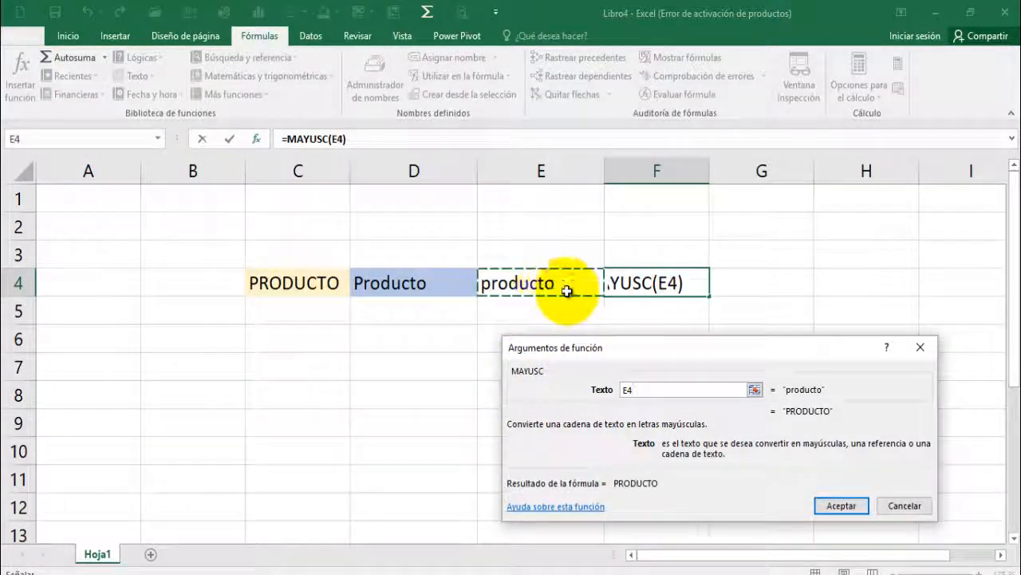
pyautogui.click(818, 506)
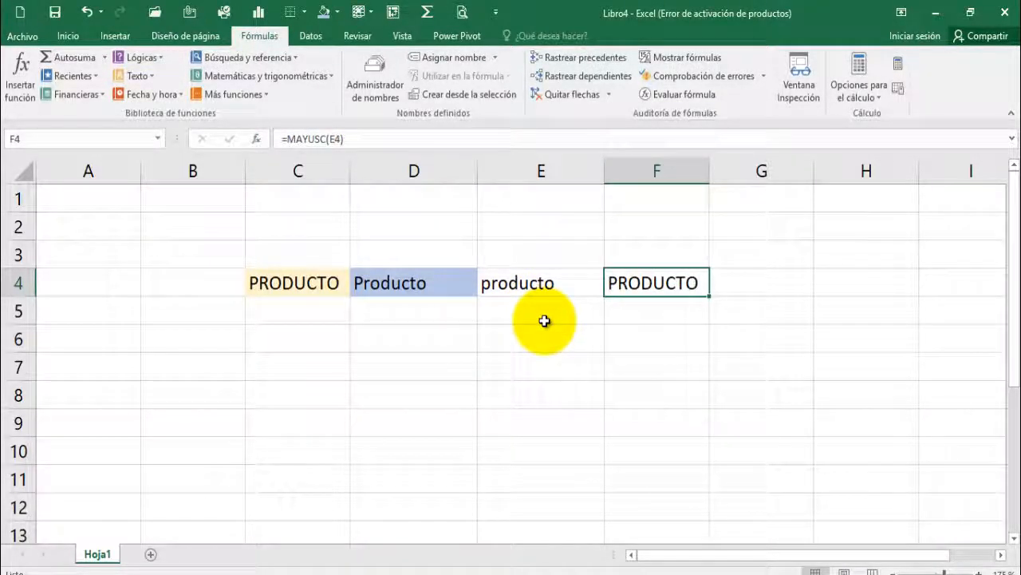
pyautogui.click(435, 293)
pyautogui.click(511, 293)
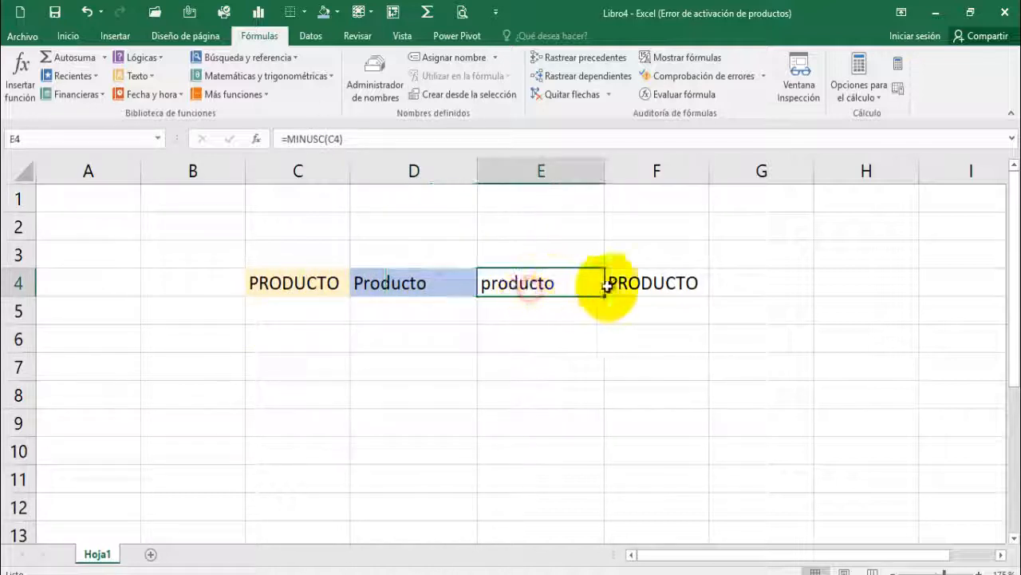
pyautogui.click(637, 284)
pyautogui.click(627, 366)
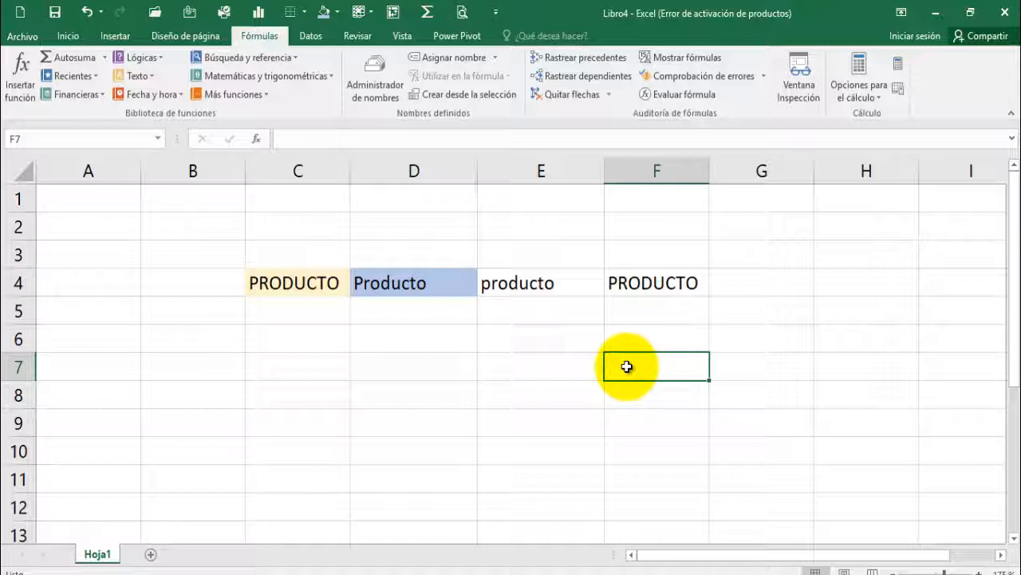
# Enter the text 1200 bs in cell C6.
pyautogui.scroll(-1, 627, 367)
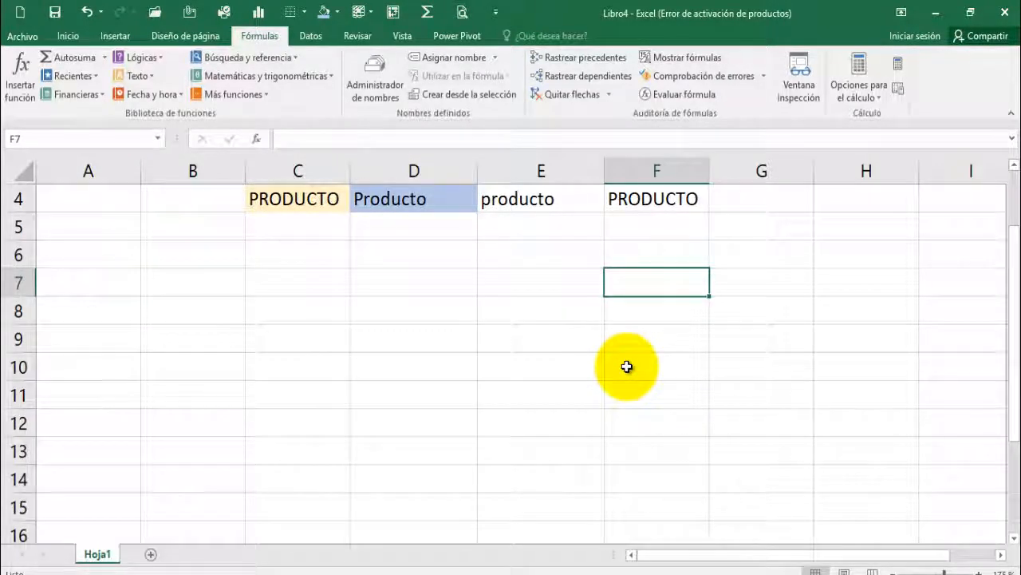
pyautogui.click(312, 257)
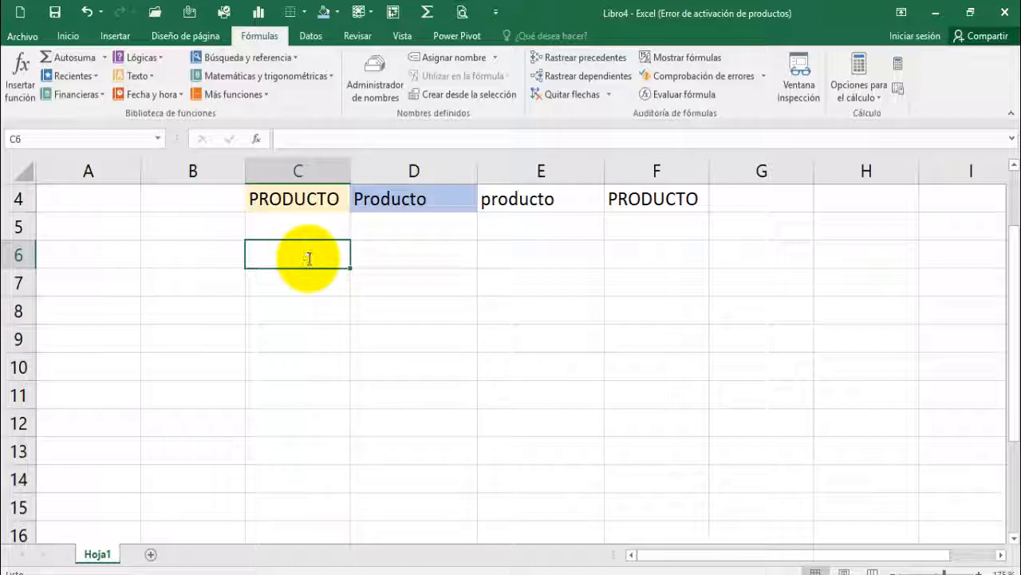
pyautogui.write('120')
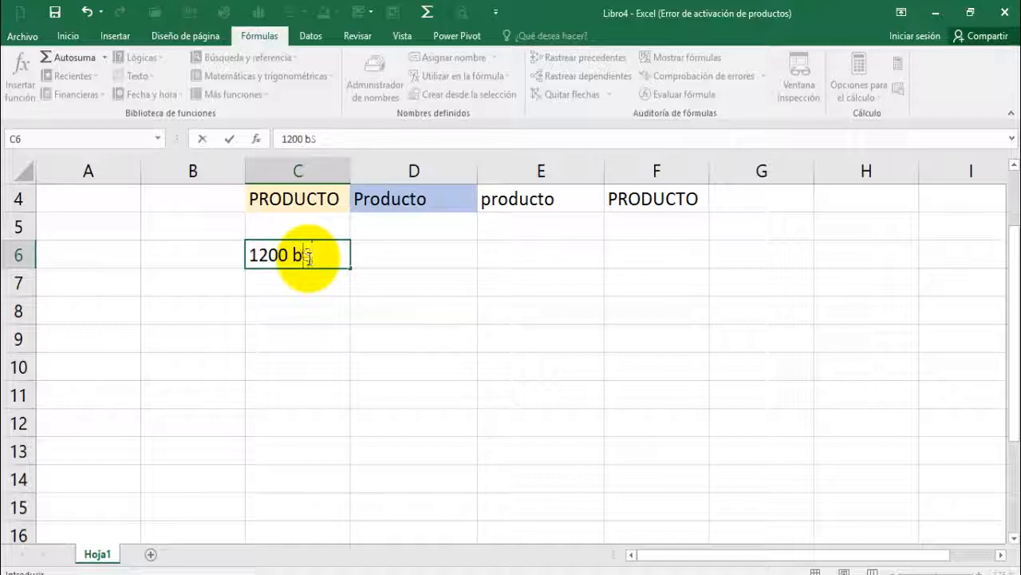
pyautogui.write('0 bs')
pyautogui.press('Return')
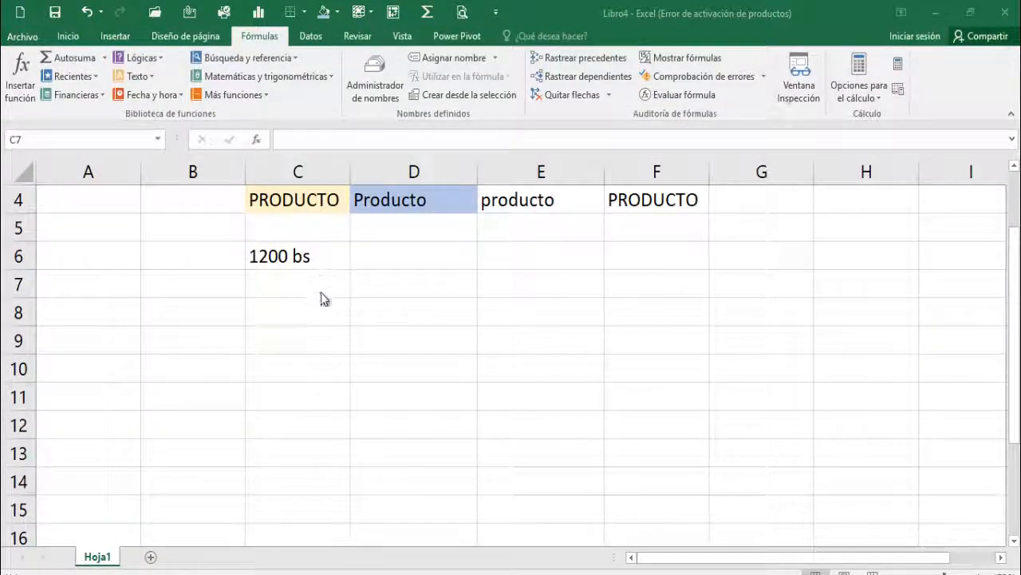
pyautogui.click(312, 291)
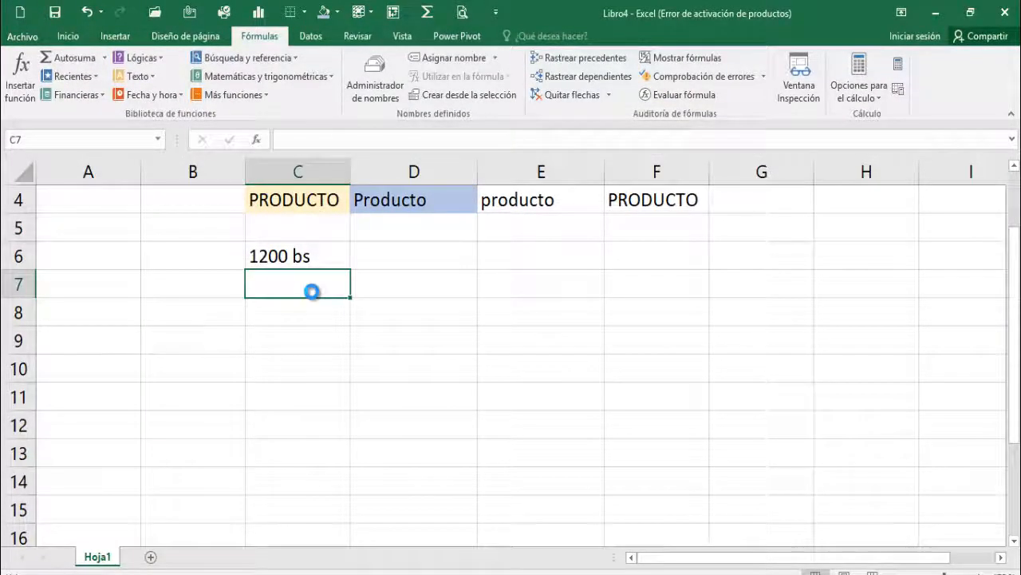
# Insert the IZQUIERDA text function in cell D6 with cell C6 as Texto and 4 as Núm_de_caracteres.
pyautogui.scroll(2, 312, 292)
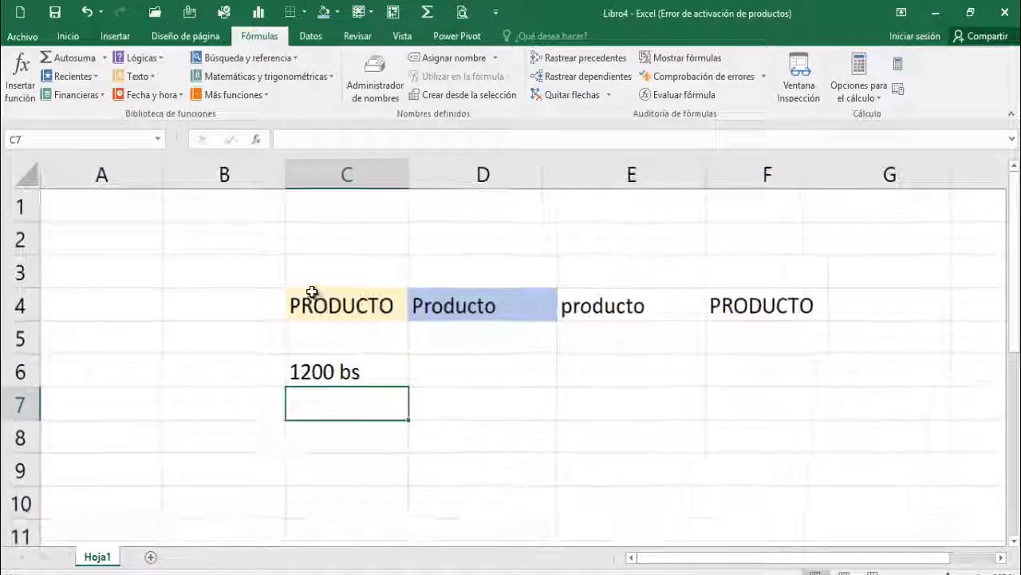
pyautogui.click(1014, 542)
pyautogui.click(1014, 543)
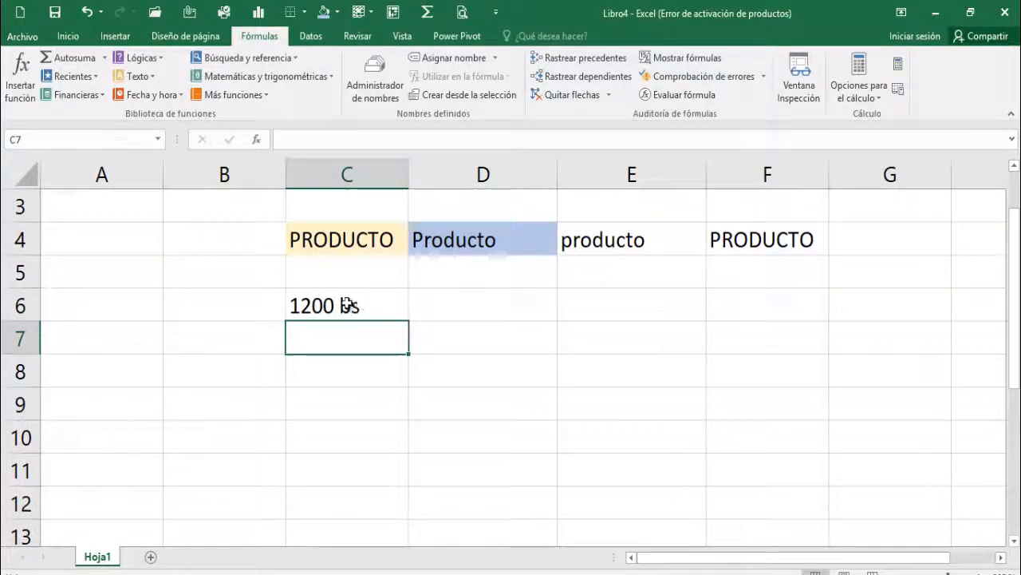
pyautogui.click(1000, 560)
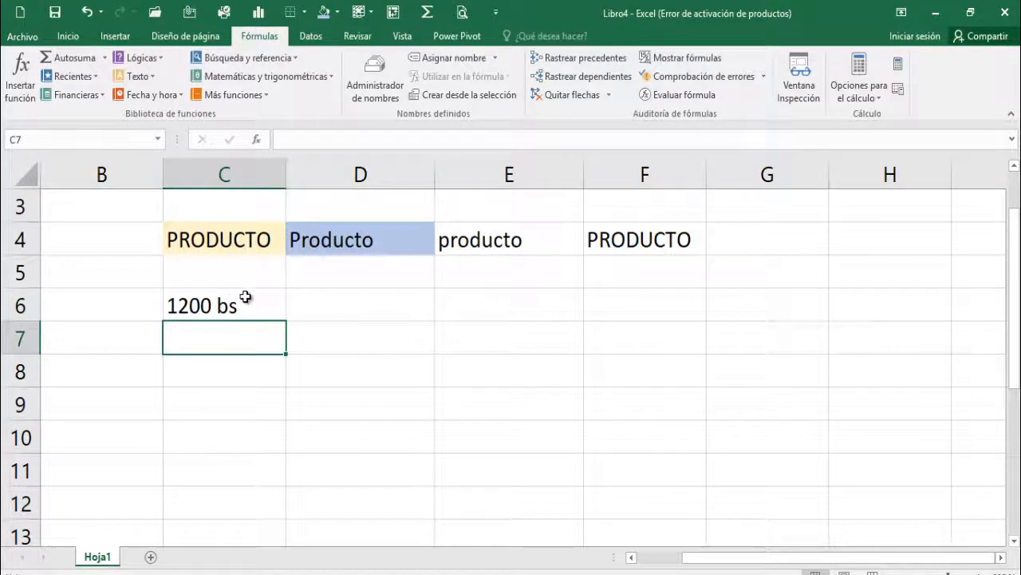
pyautogui.click(189, 302)
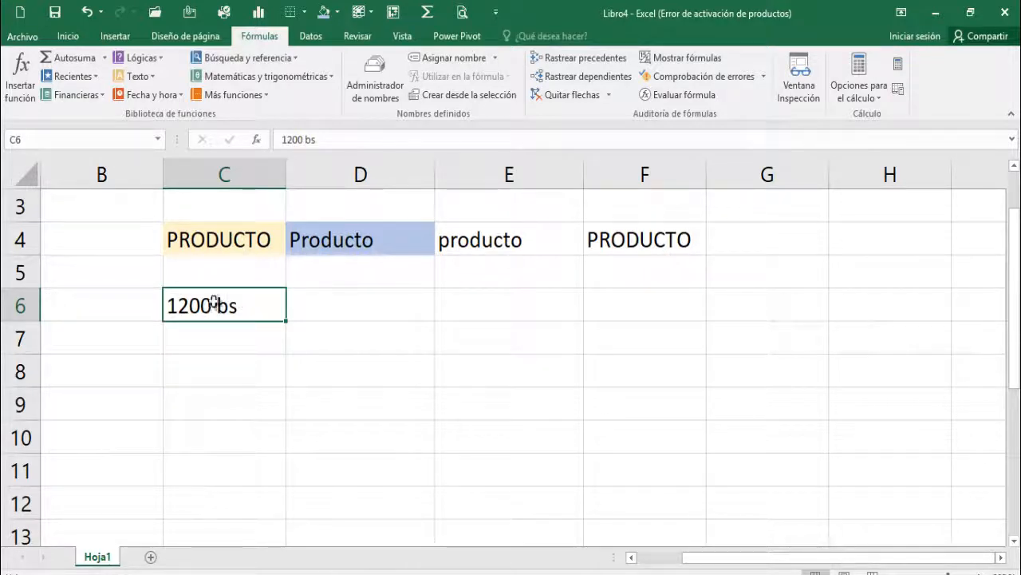
pyautogui.click(346, 309)
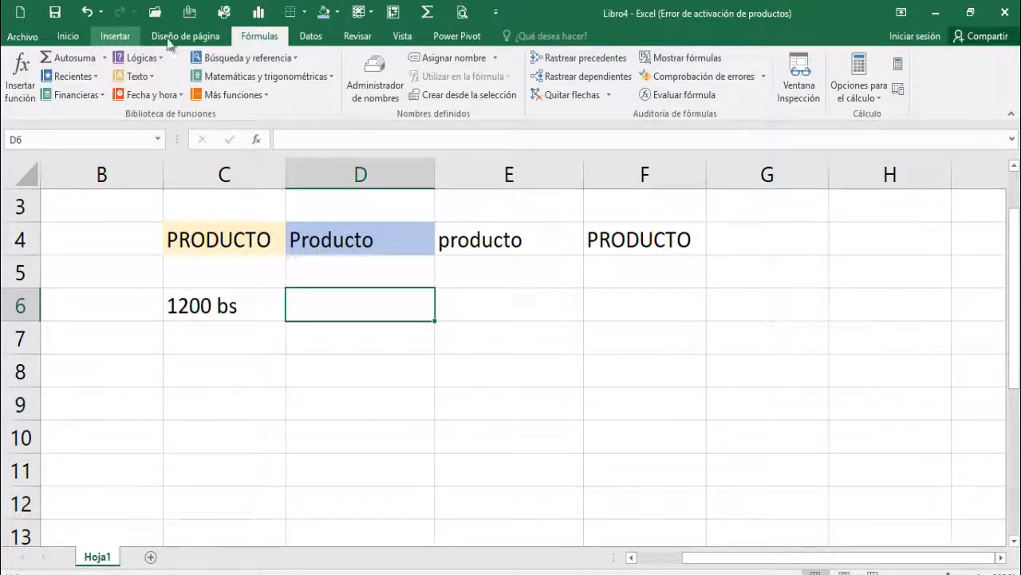
pyautogui.click(139, 76)
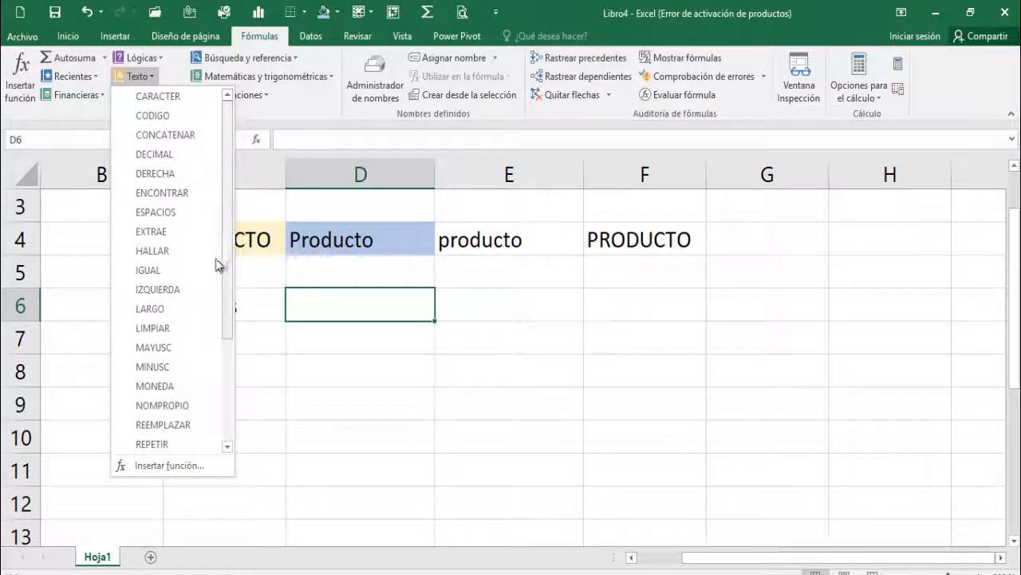
pyautogui.click(182, 289)
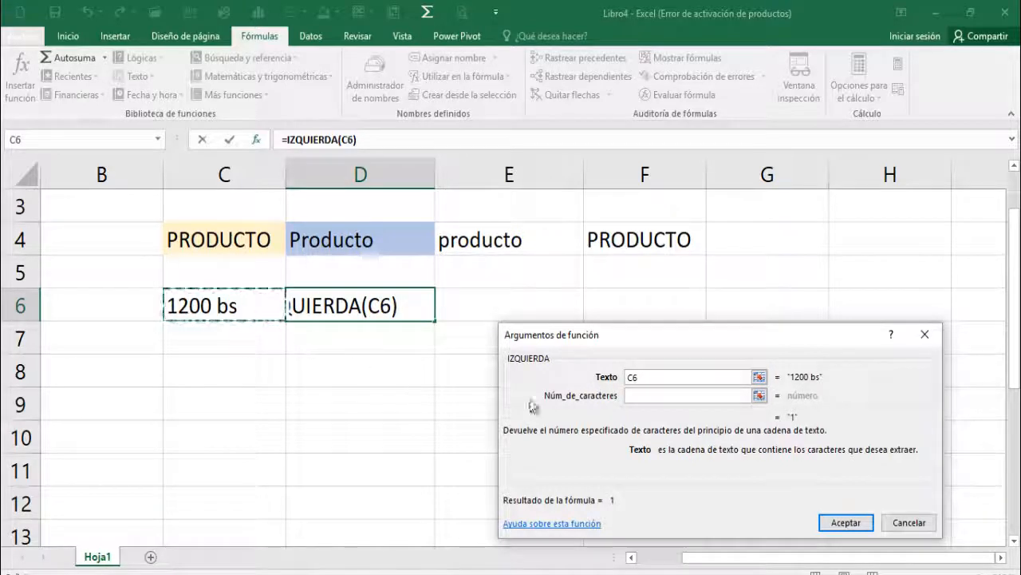
pyautogui.click(642, 395)
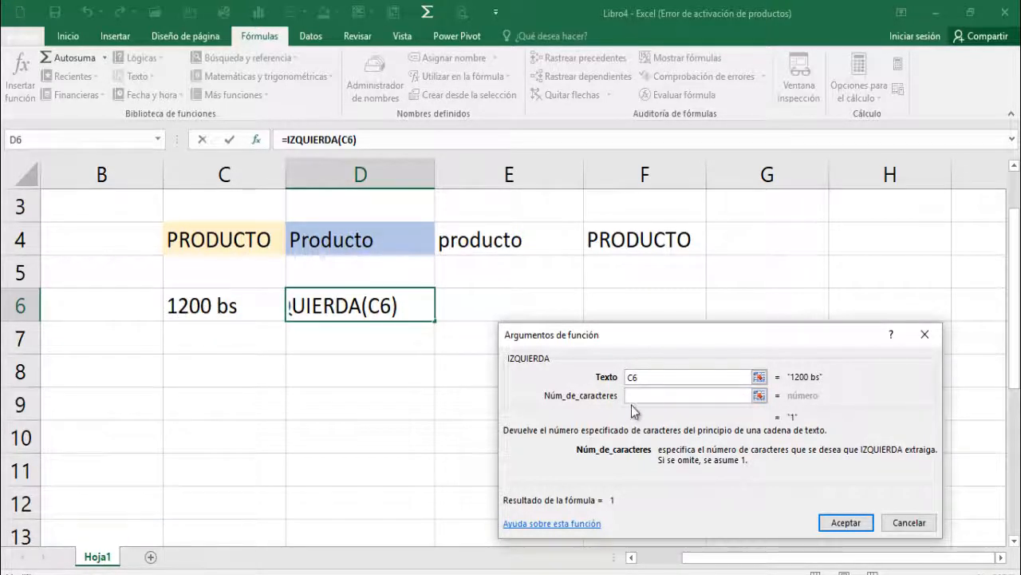
pyautogui.write('4')
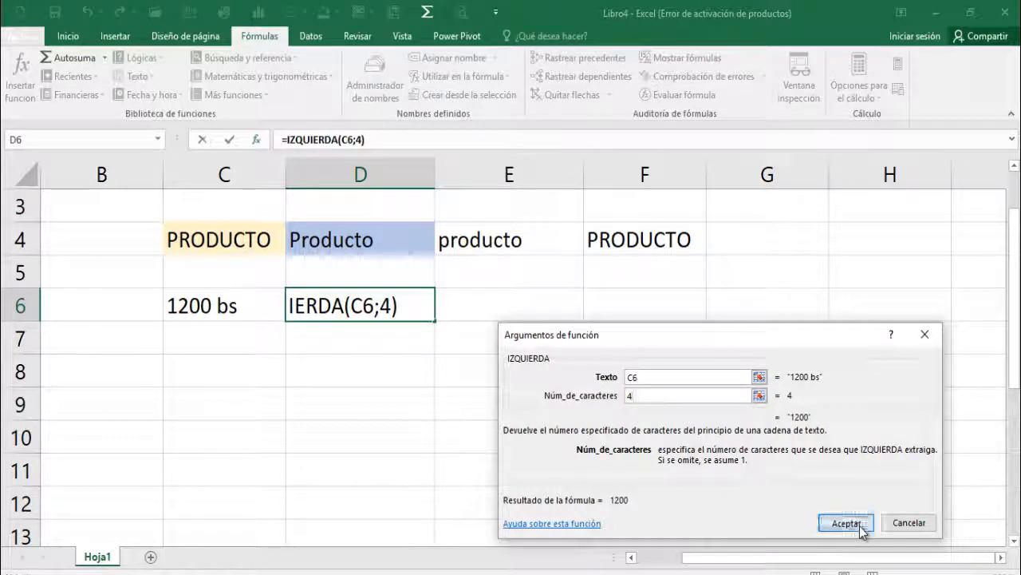
pyautogui.click(860, 526)
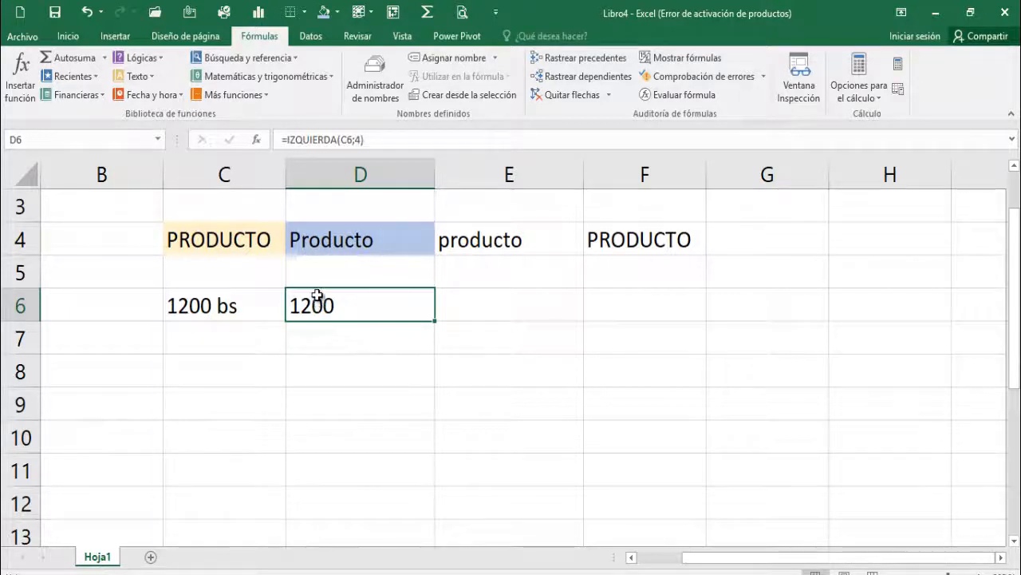
# Insert the VALOR text function in cell E6 with cell D6 as its Texto argument.
pyautogui.click(485, 304)
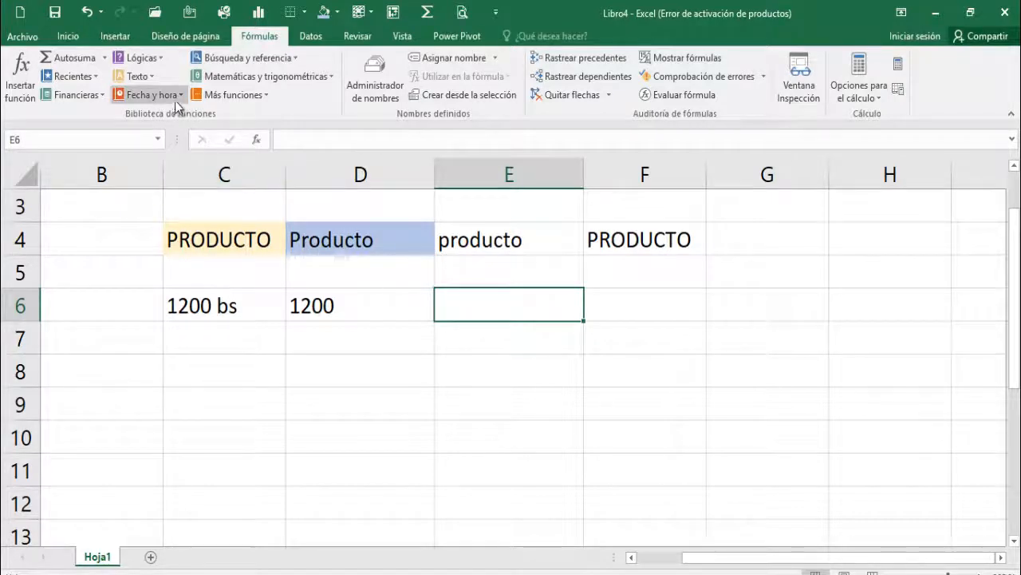
pyautogui.click(154, 80)
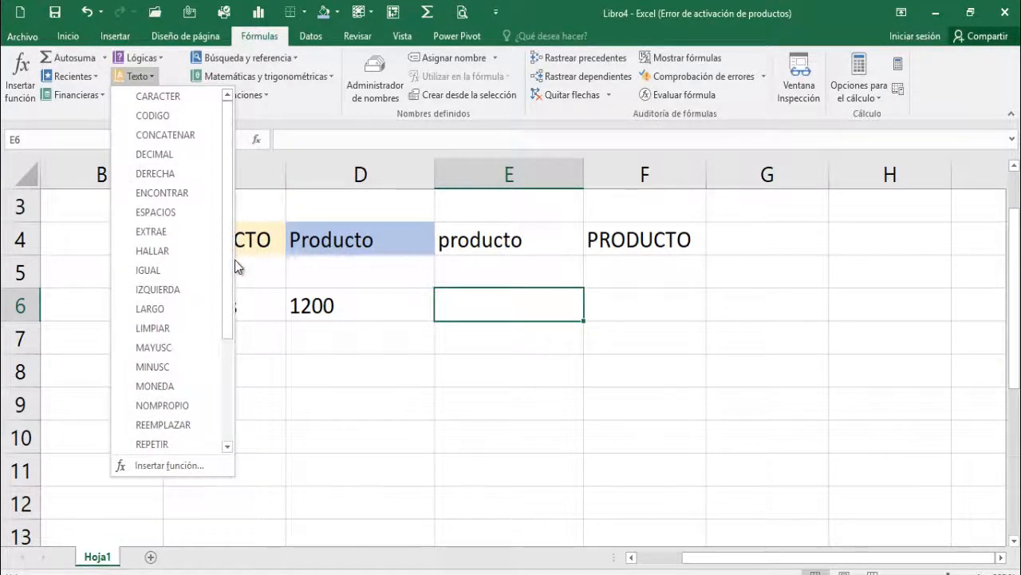
pyautogui.moveTo(230, 265); pyautogui.dragTo(227, 384)
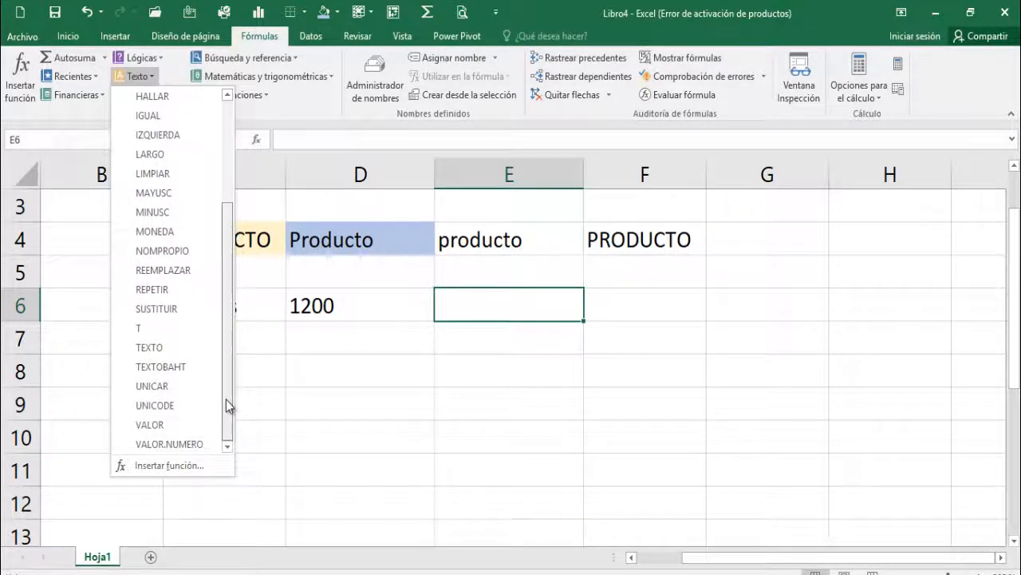
pyautogui.click(155, 427)
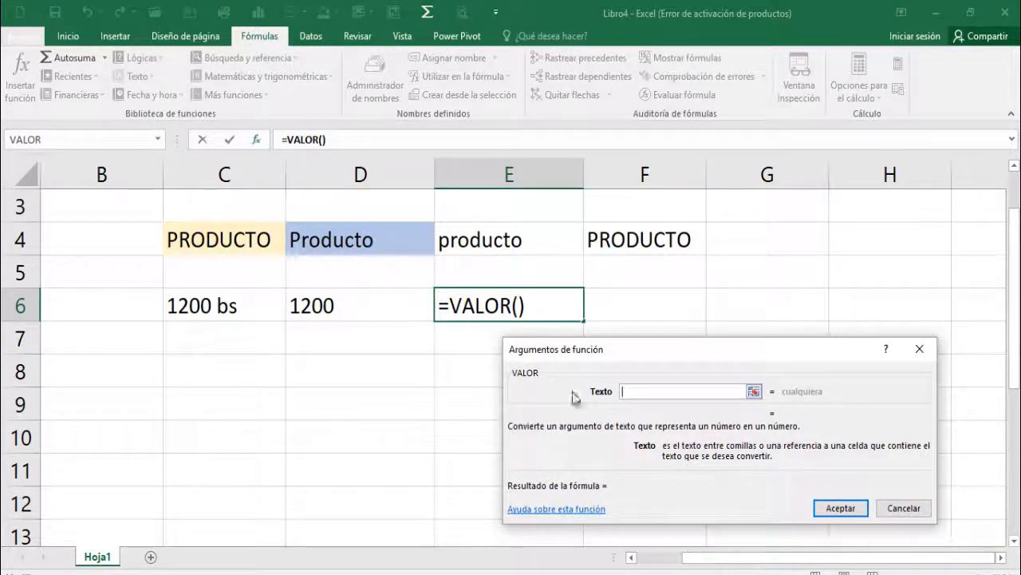
pyautogui.click(351, 309)
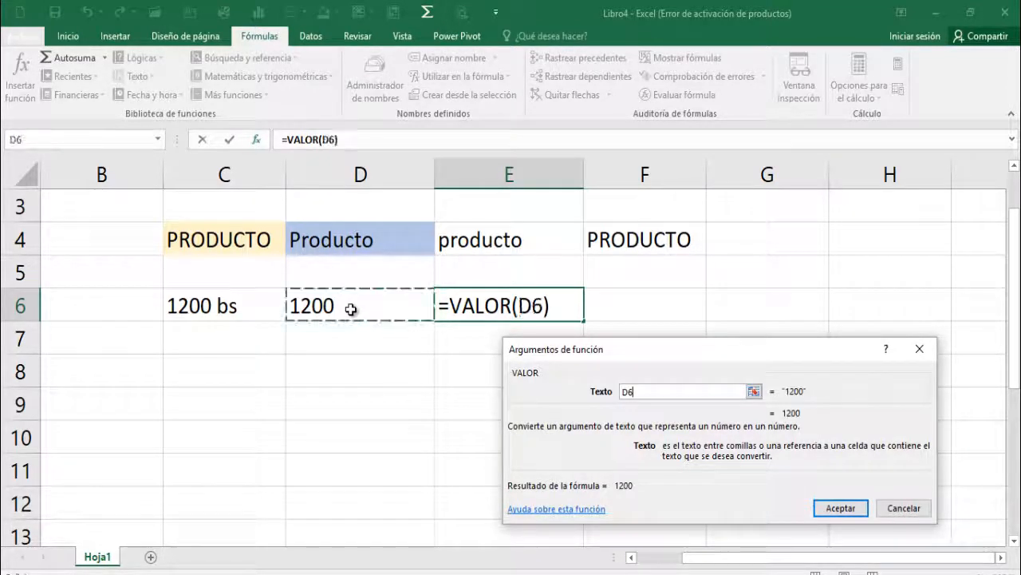
pyautogui.click(843, 508)
# Enter the formula =E6*2 in cell F6.
pyautogui.click(621, 299)
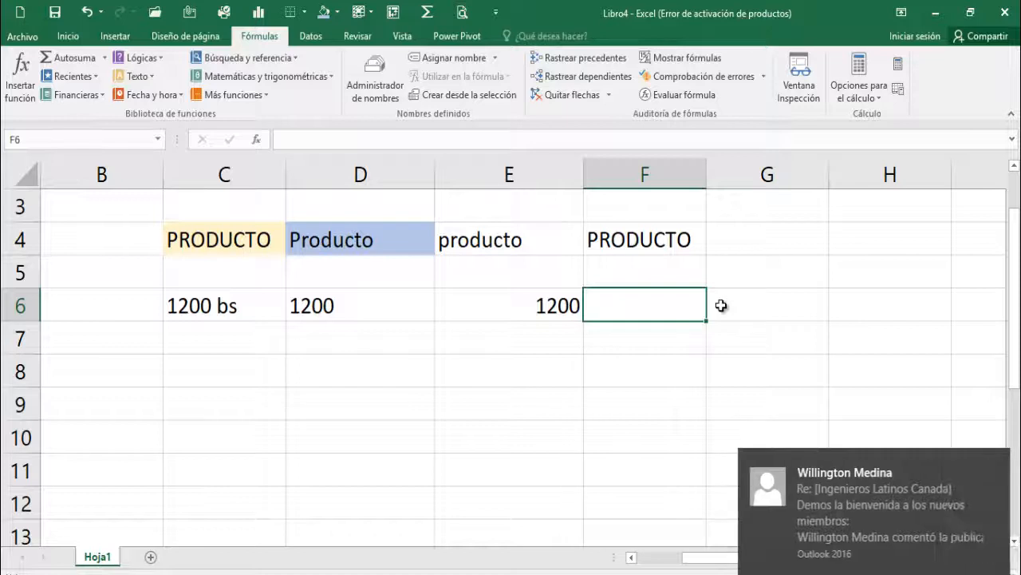
pyautogui.write('=')
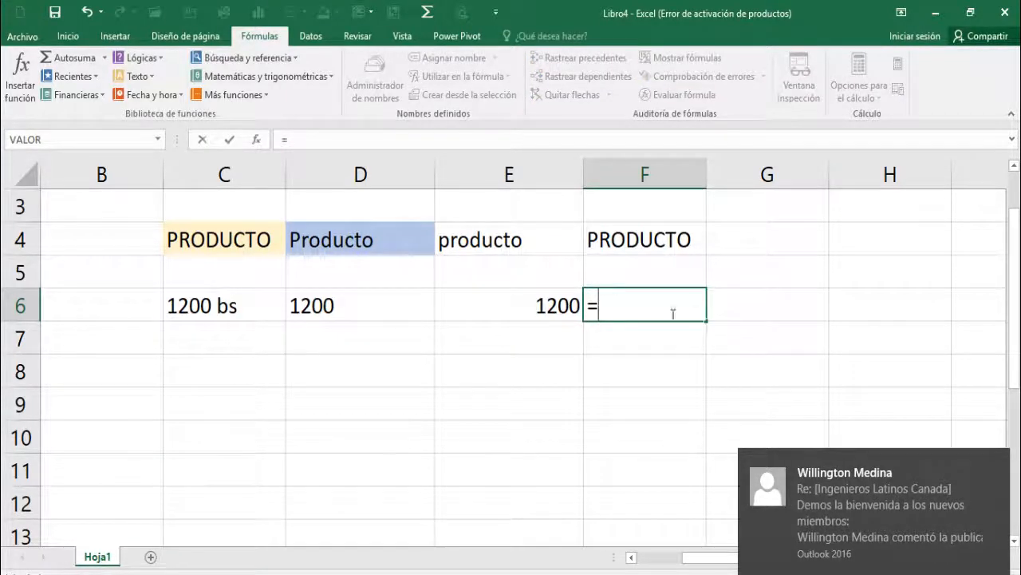
pyautogui.click(568, 312)
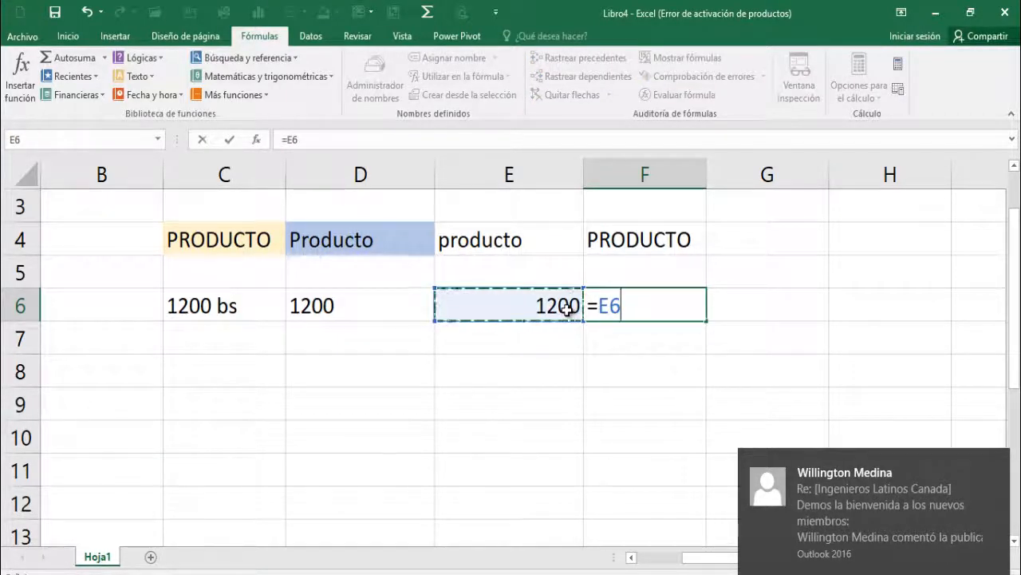
pyautogui.write('*2')
pyautogui.press('Return')
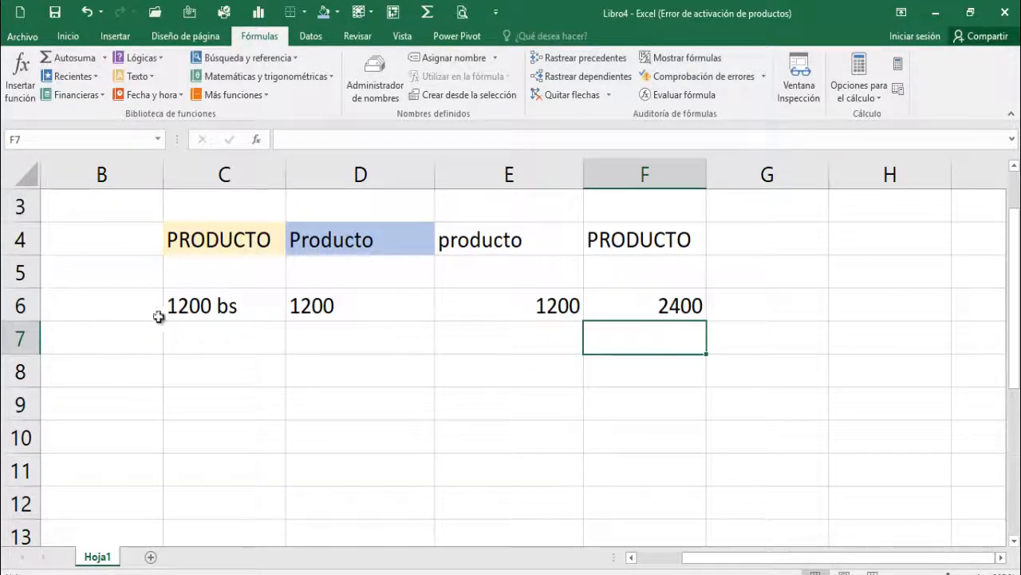
# Review the source text in cell C6 and the formulas in cells D6 and E6.
pyautogui.click(214, 305)
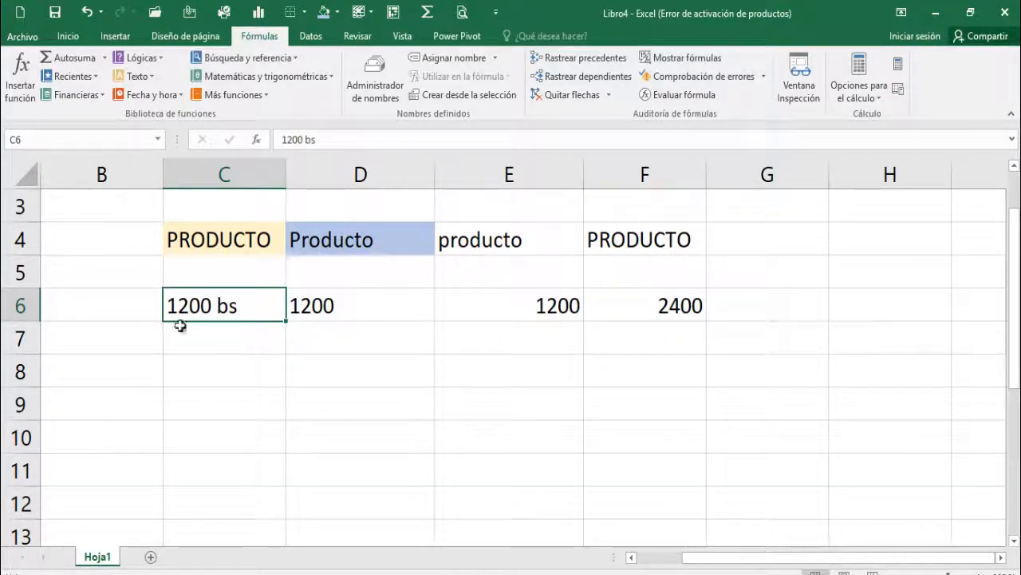
pyautogui.click(323, 308)
pyautogui.click(562, 314)
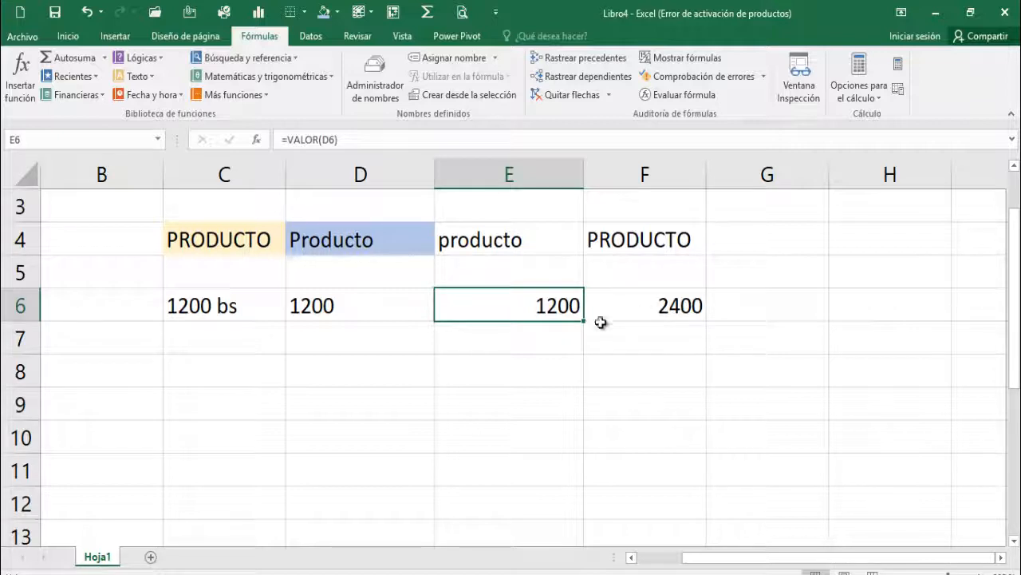
pyautogui.click(345, 303)
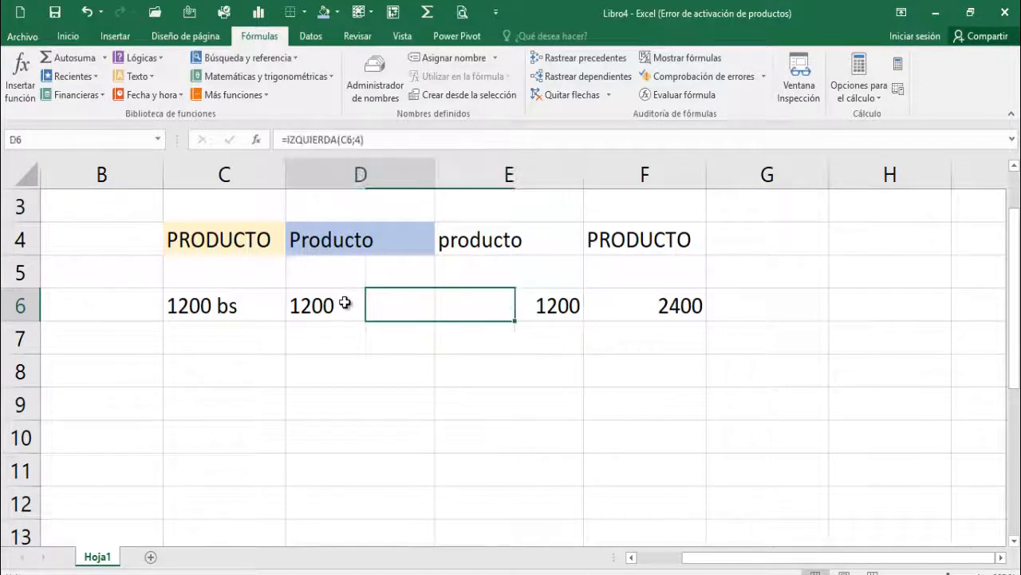
pyautogui.doubleClick(345, 302)
pyautogui.press('Return')
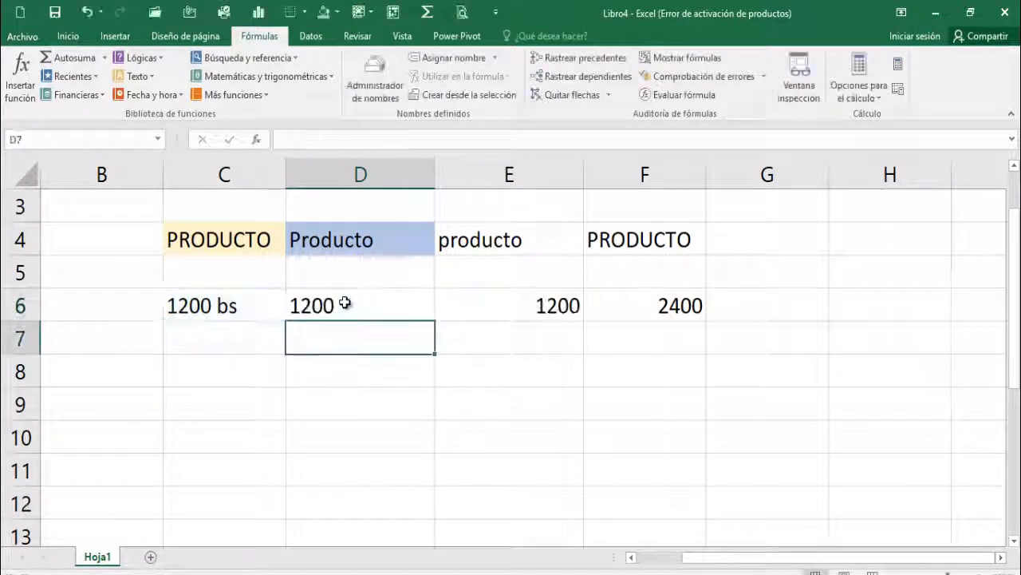
pyautogui.doubleClick(491, 299)
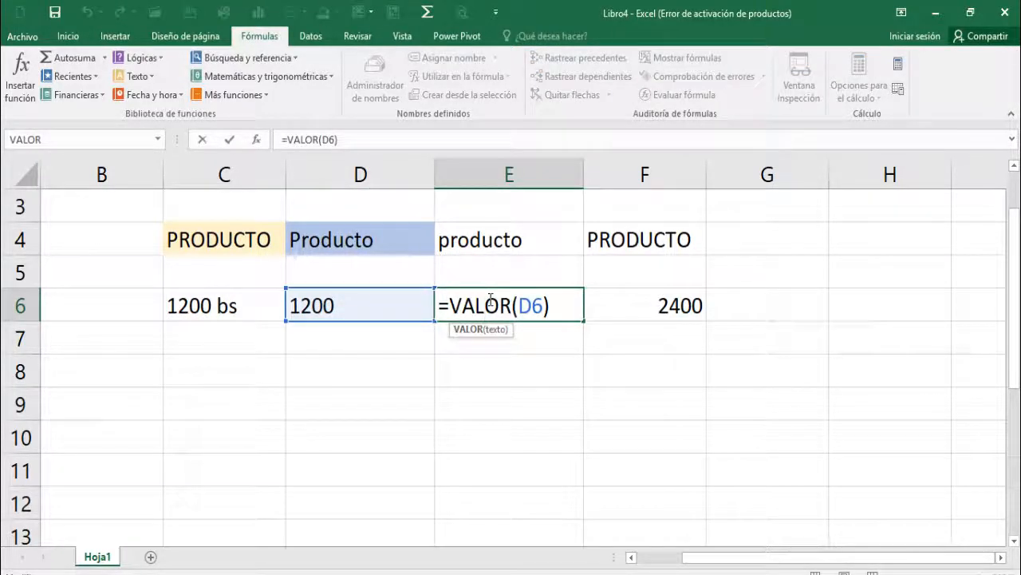
pyautogui.press('Return')
# Enter the number 12 in cell C9 and the text años in cell D9.
pyautogui.click(550, 385)
pyautogui.scroll(-1, 549, 388)
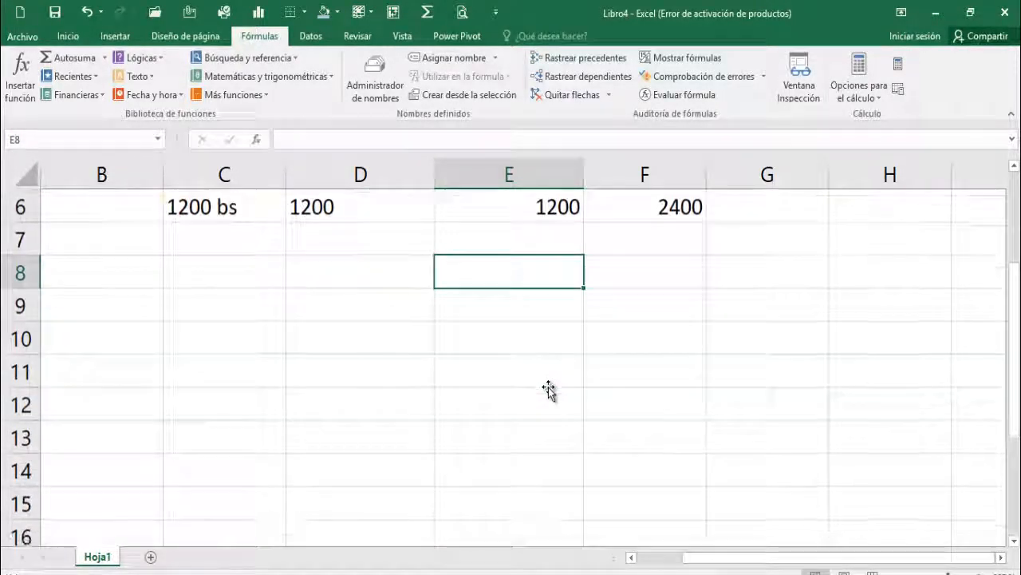
pyautogui.scroll(1, 549, 389)
pyautogui.scroll(-1, 549, 387)
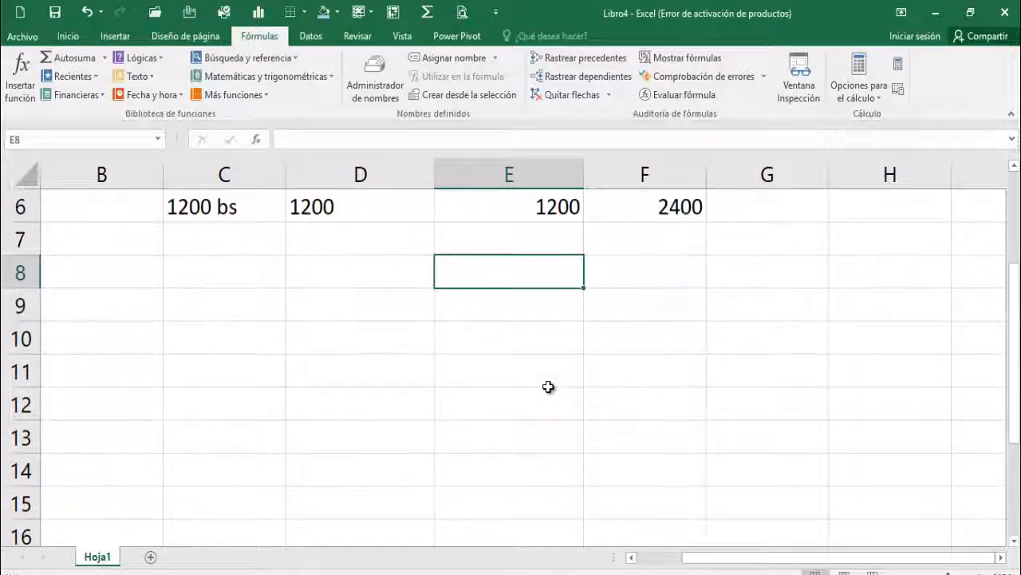
pyautogui.scroll(-1, 549, 387)
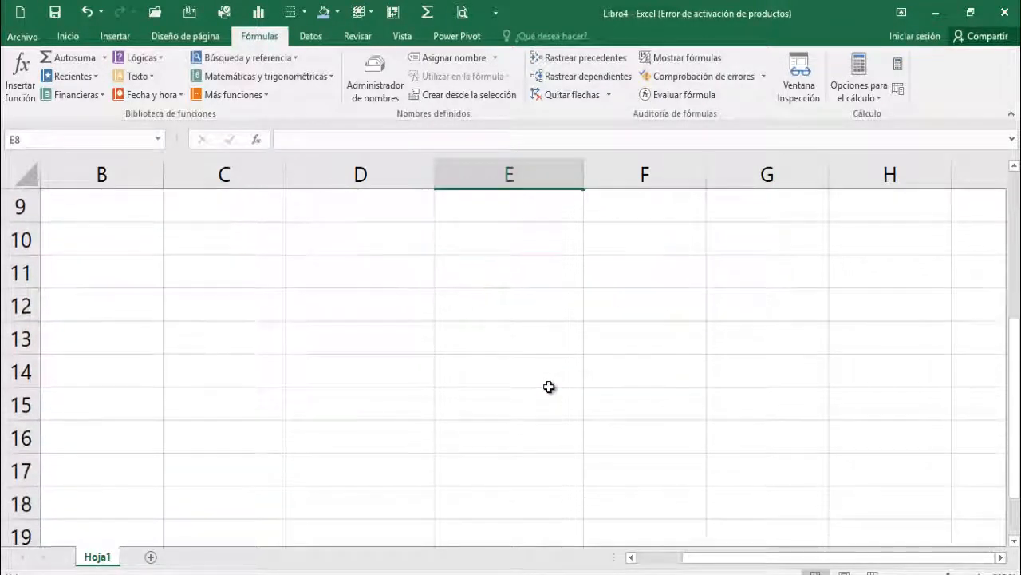
pyautogui.scroll(1, 549, 387)
pyautogui.click(245, 306)
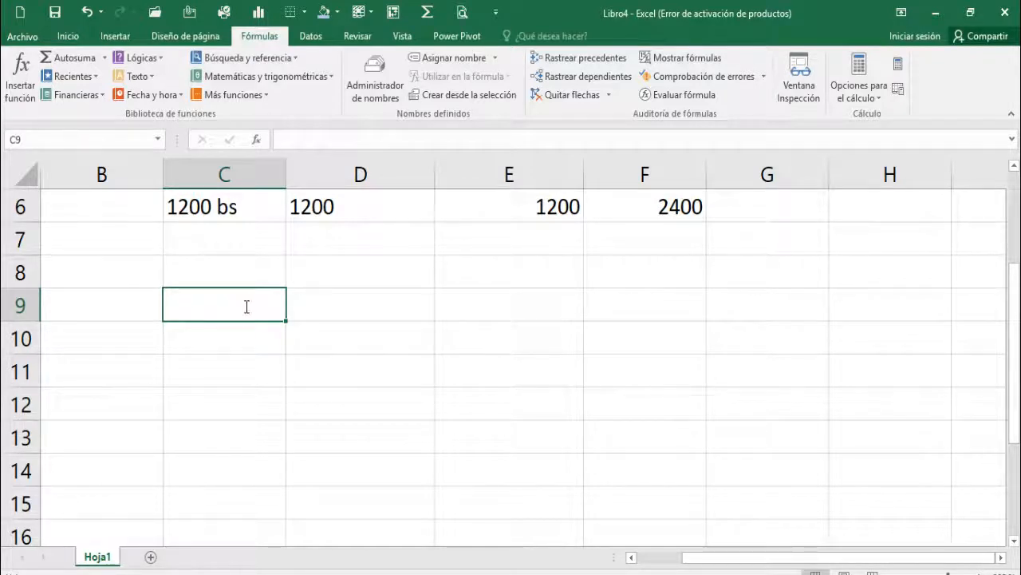
pyautogui.write('12')
pyautogui.press('Return')
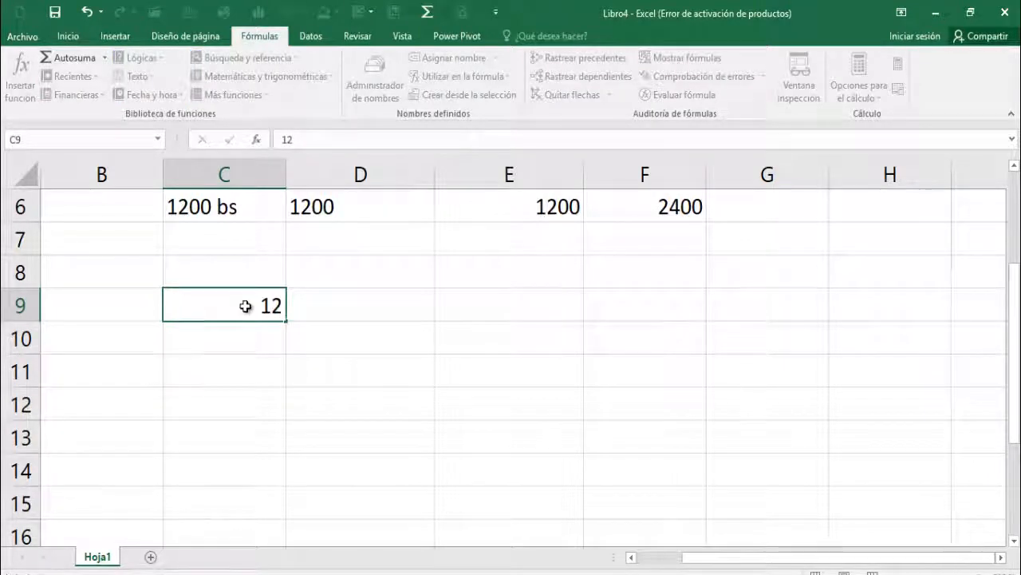
pyautogui.press('Up')
pyautogui.press('Right')
pyautogui.write('años')
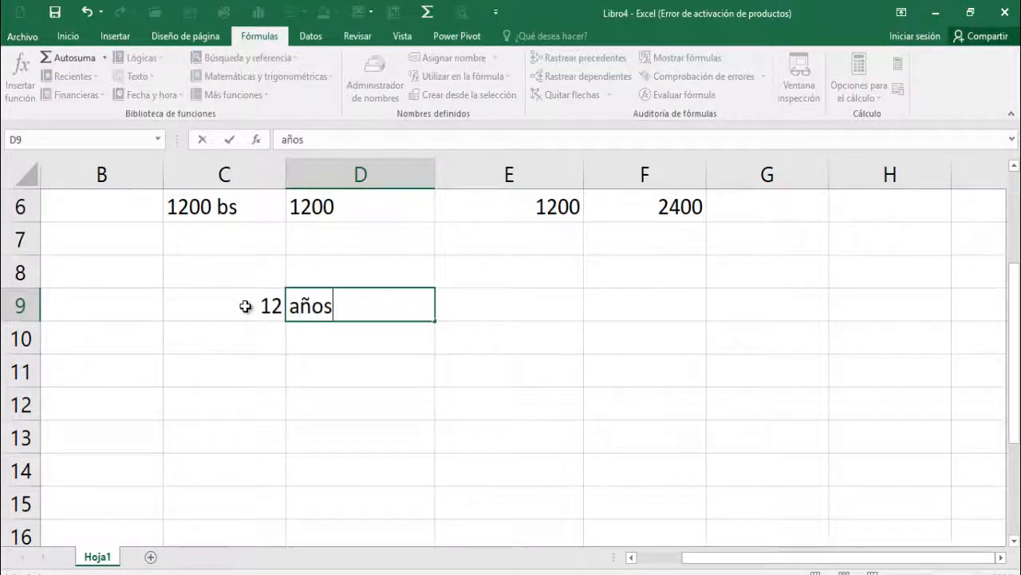
pyautogui.press('Return')
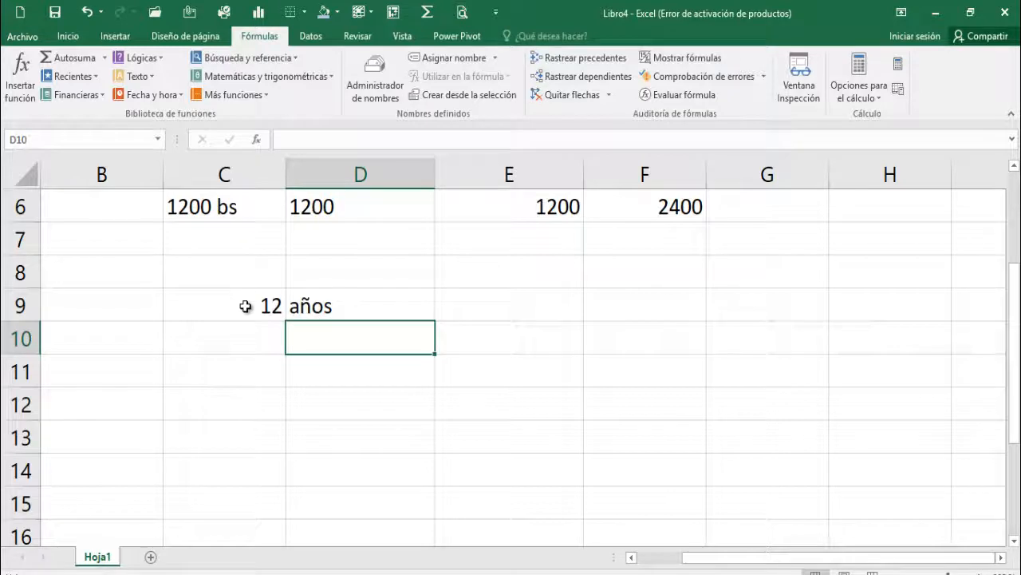
# Insert the CONCATENAR text function in cell E9 with C9 as Texto1 and D9 as Texto2.
pyautogui.press('Up')
pyautogui.press('Right')
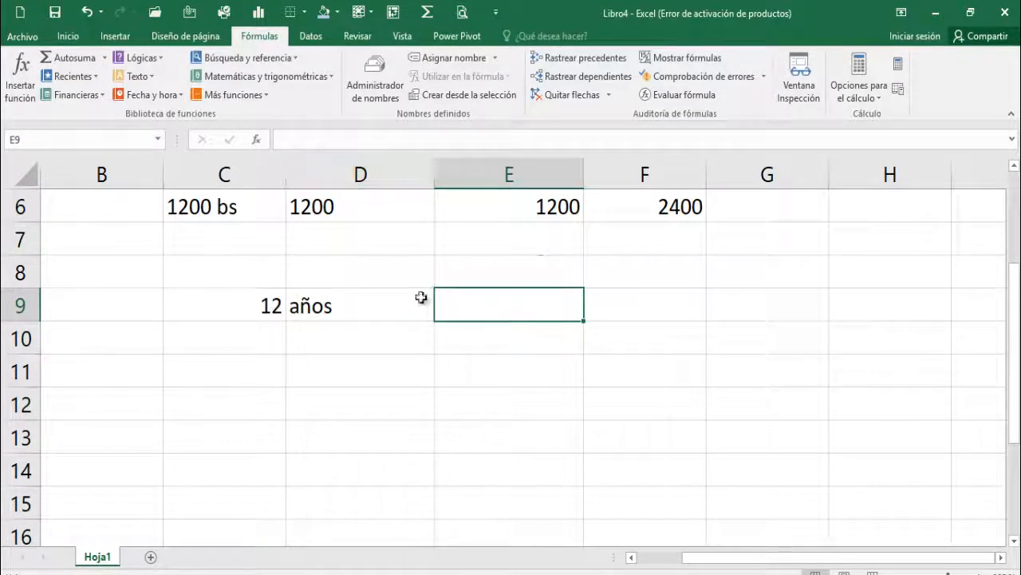
pyautogui.click(154, 75)
pyautogui.click(195, 134)
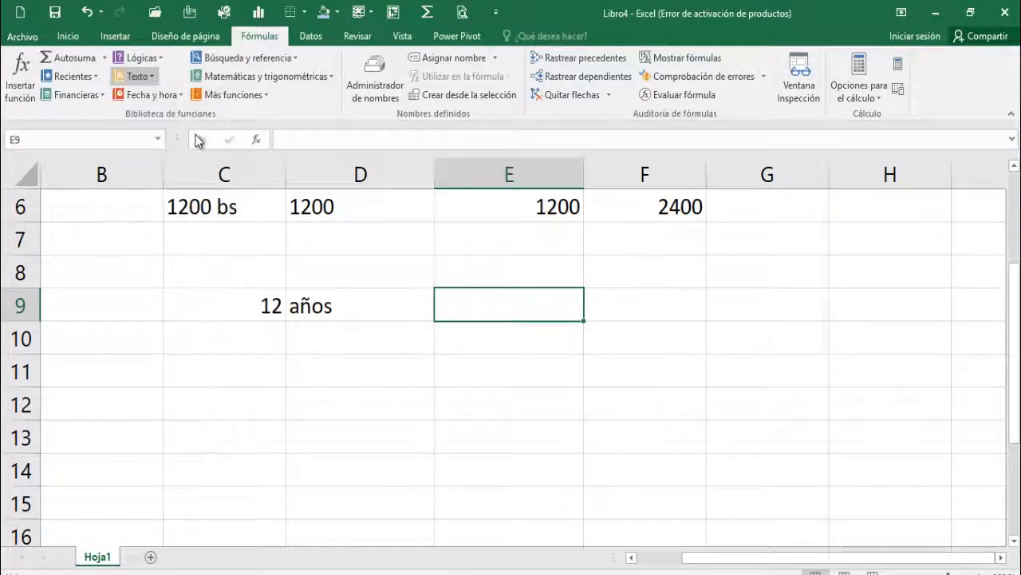
pyautogui.moveTo(710, 315); pyautogui.dragTo(725, 169)
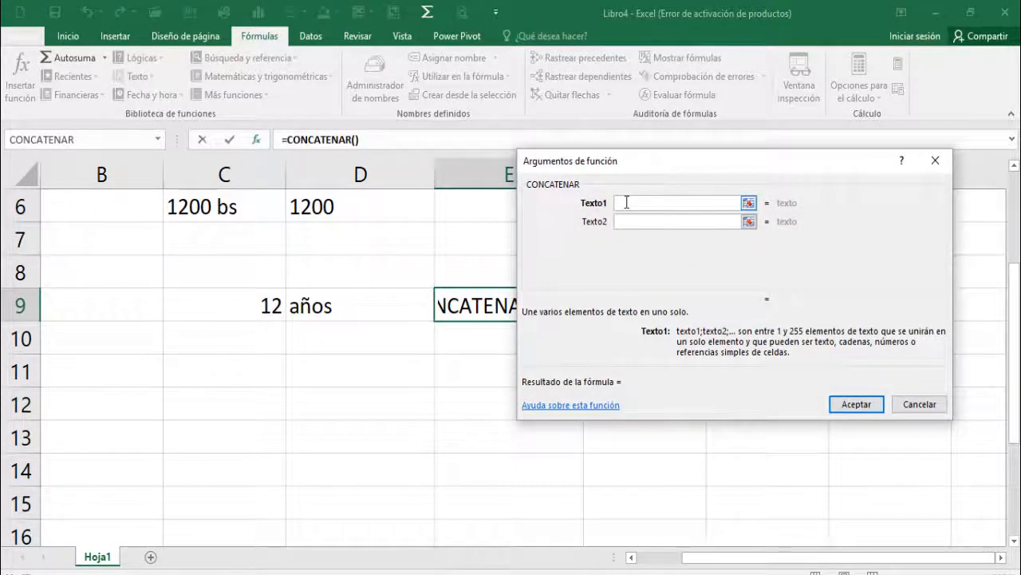
pyautogui.click(248, 305)
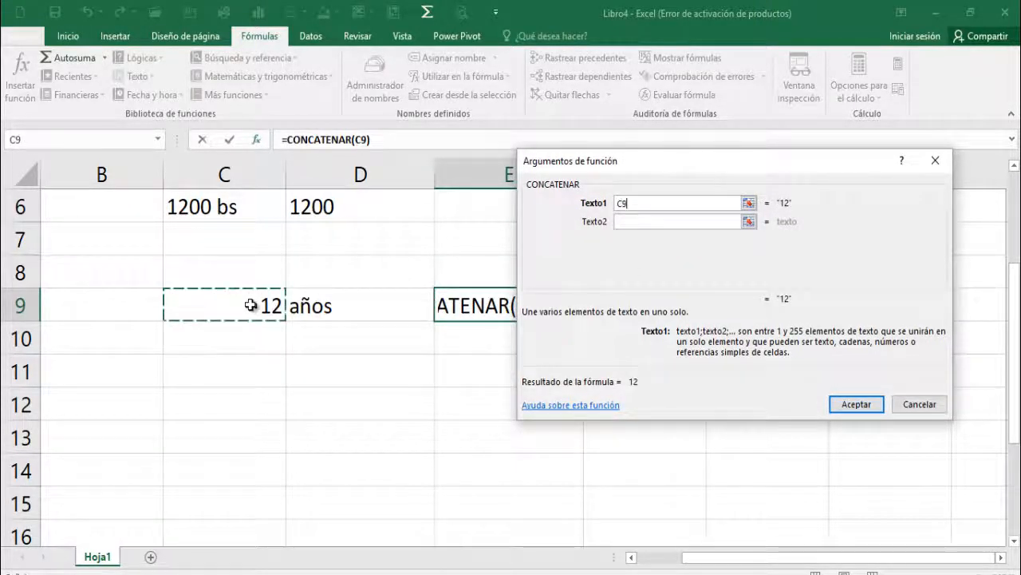
pyautogui.click(693, 219)
pyautogui.click(372, 300)
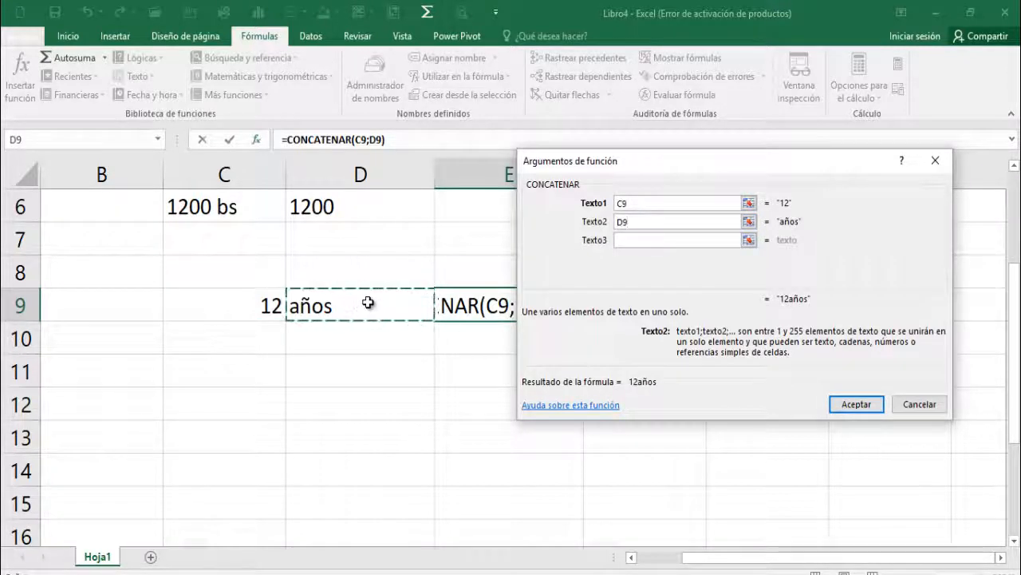
pyautogui.click(859, 403)
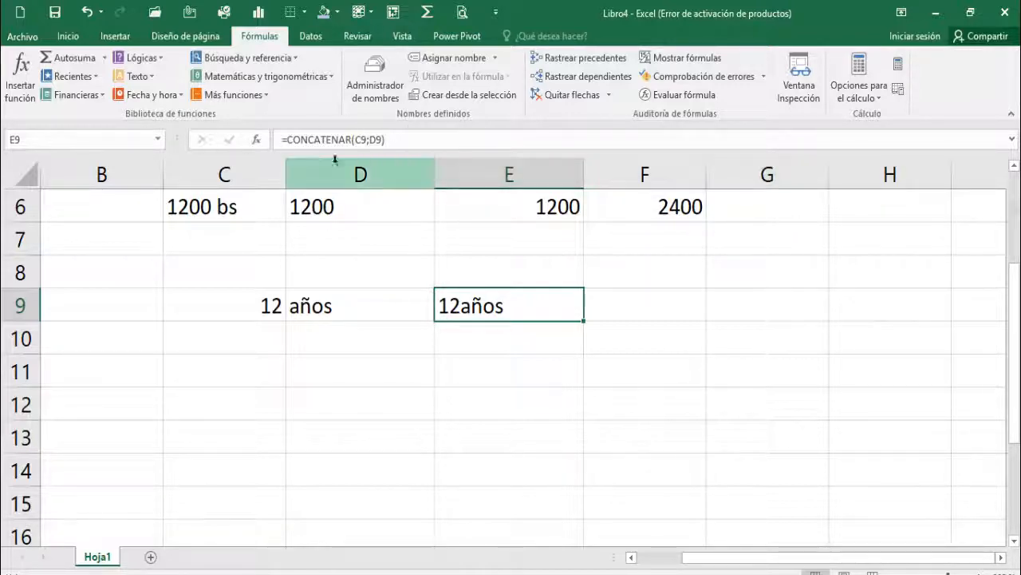
# Edit the CONCATENAR arguments in cell E9 so Texto2 is a quoted space " " and Texto3 is D9.
pyautogui.click(258, 141)
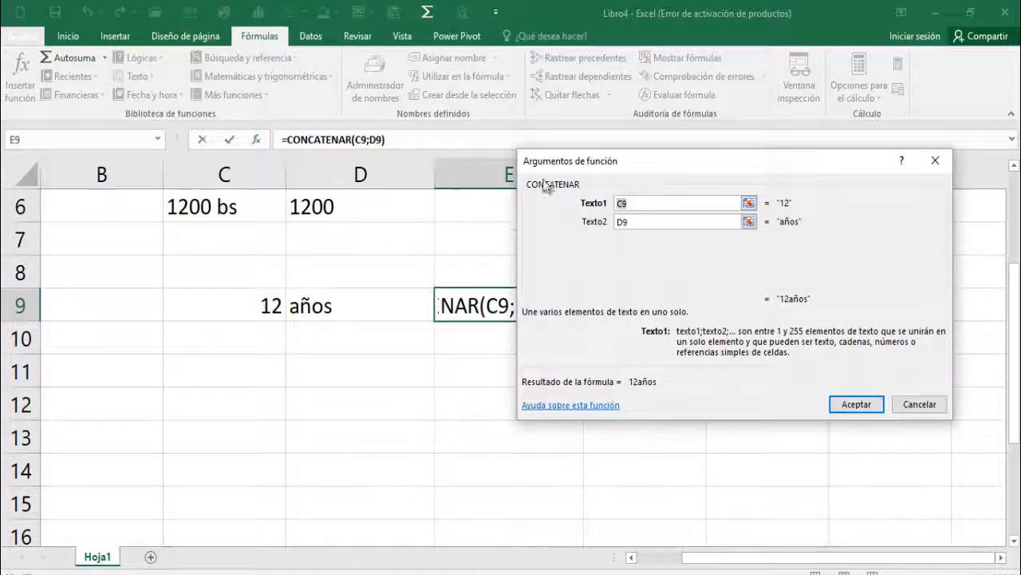
pyautogui.click(648, 224)
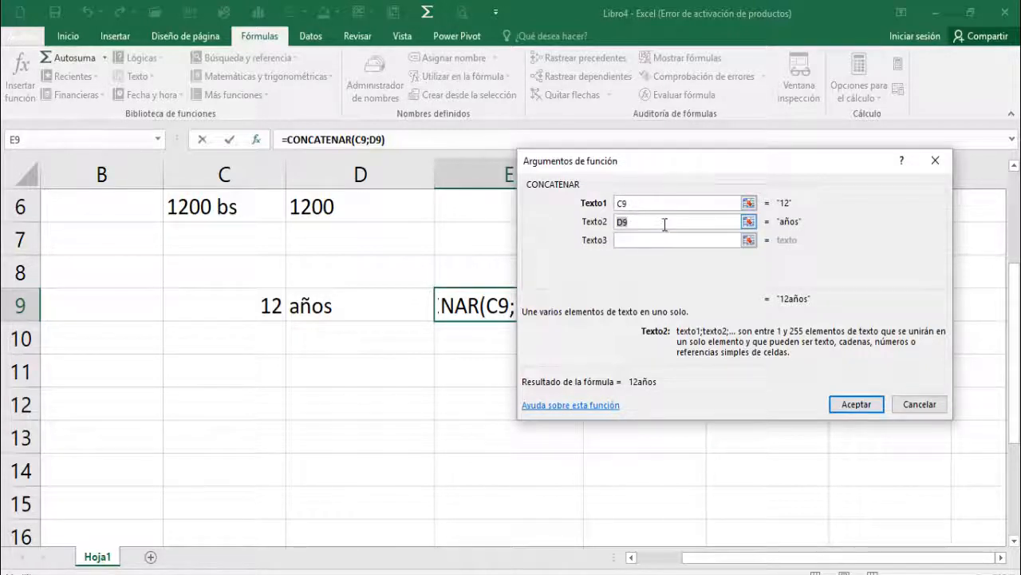
pyautogui.press('BackSpace')
pyautogui.write('"')
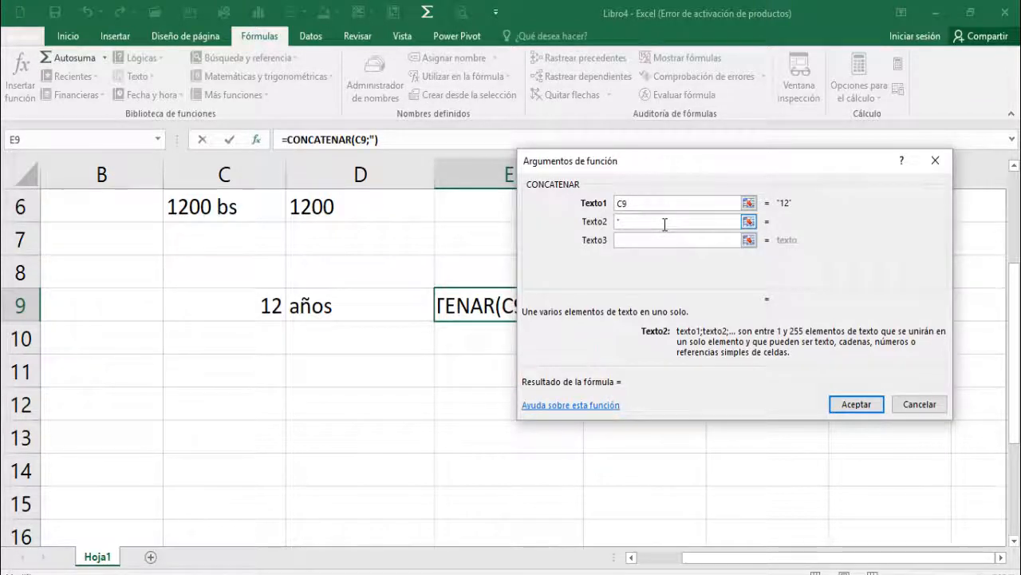
pyautogui.write(' "')
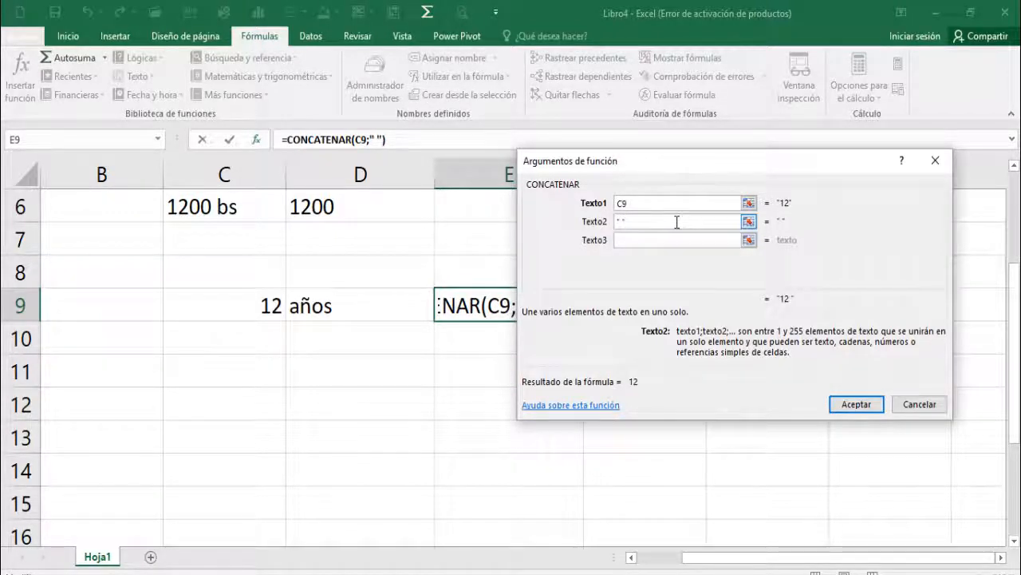
pyautogui.click(671, 239)
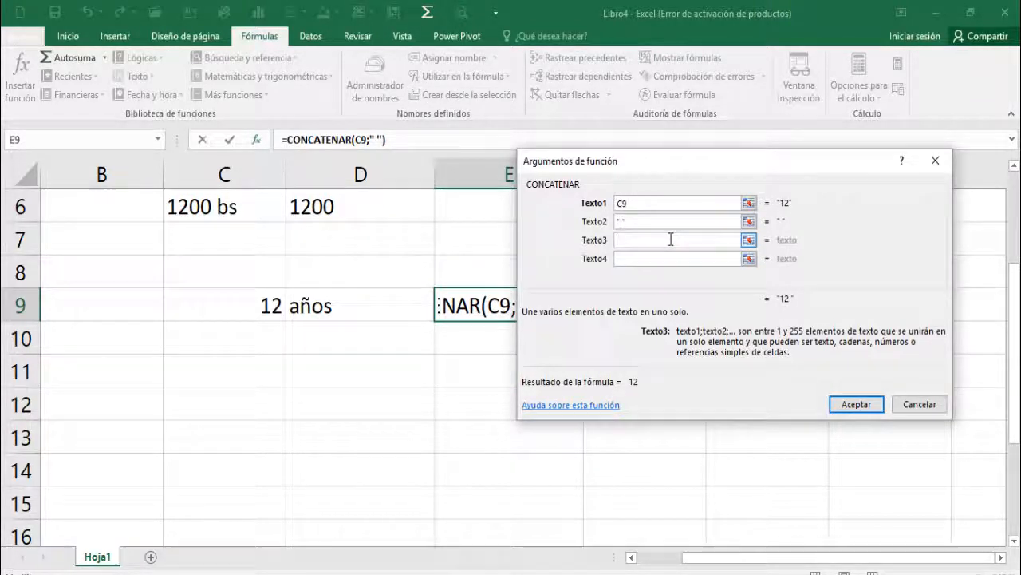
pyautogui.click(353, 306)
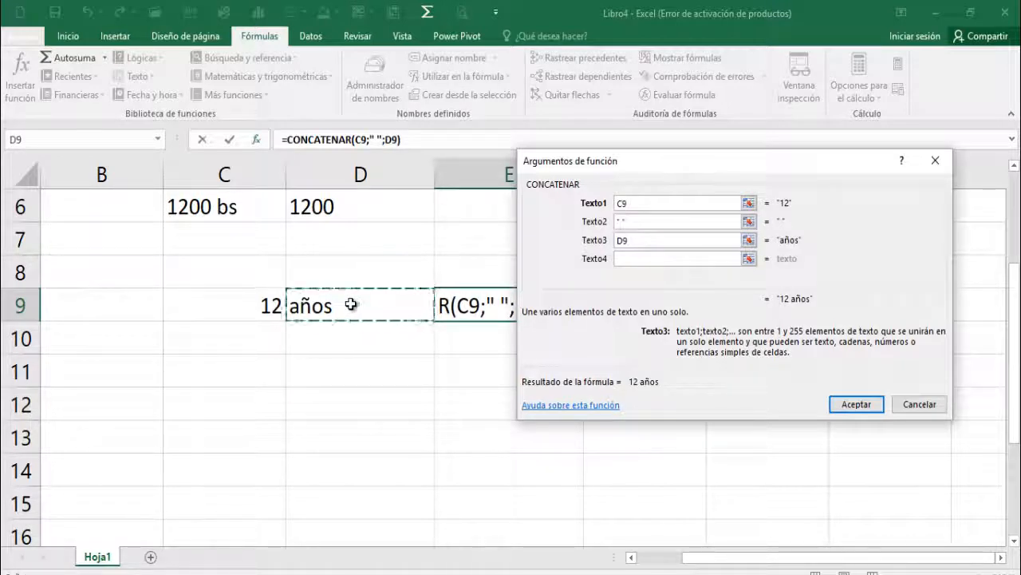
pyautogui.click(845, 405)
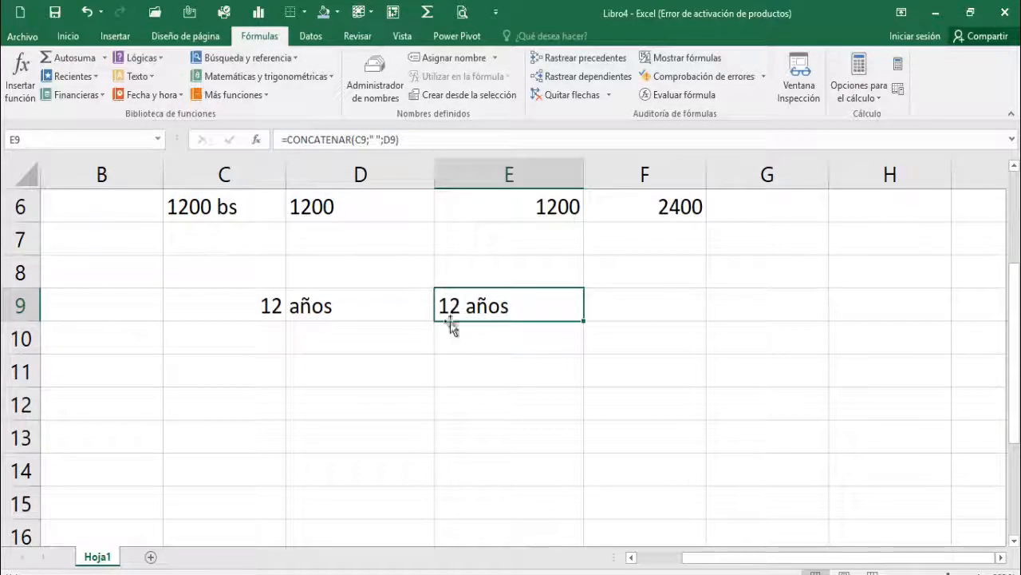
# Review the source values in cells C9 and D9 and the CONCATENAR formula in cell E9.
pyautogui.click(246, 302)
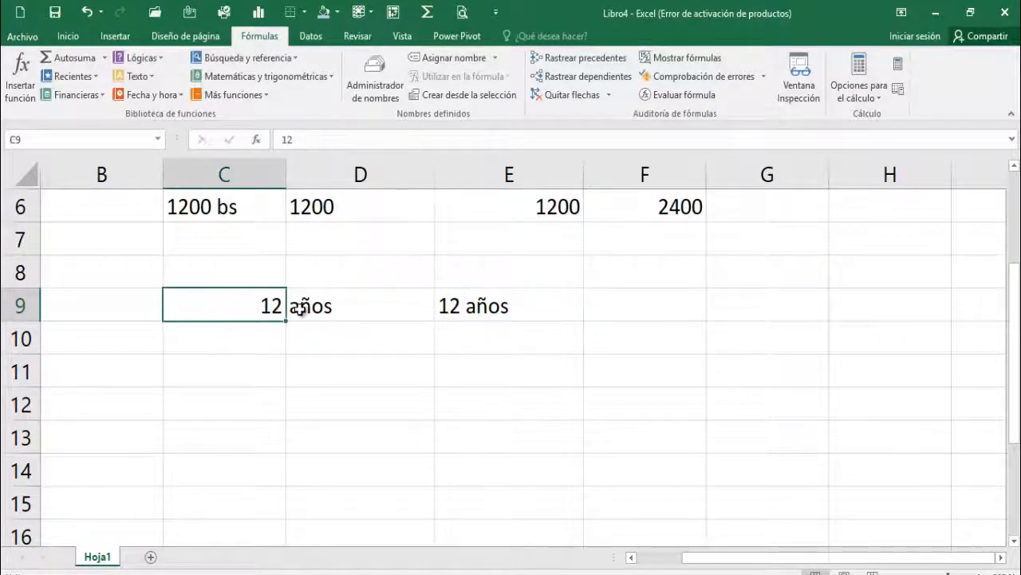
pyautogui.click(362, 315)
pyautogui.click(515, 304)
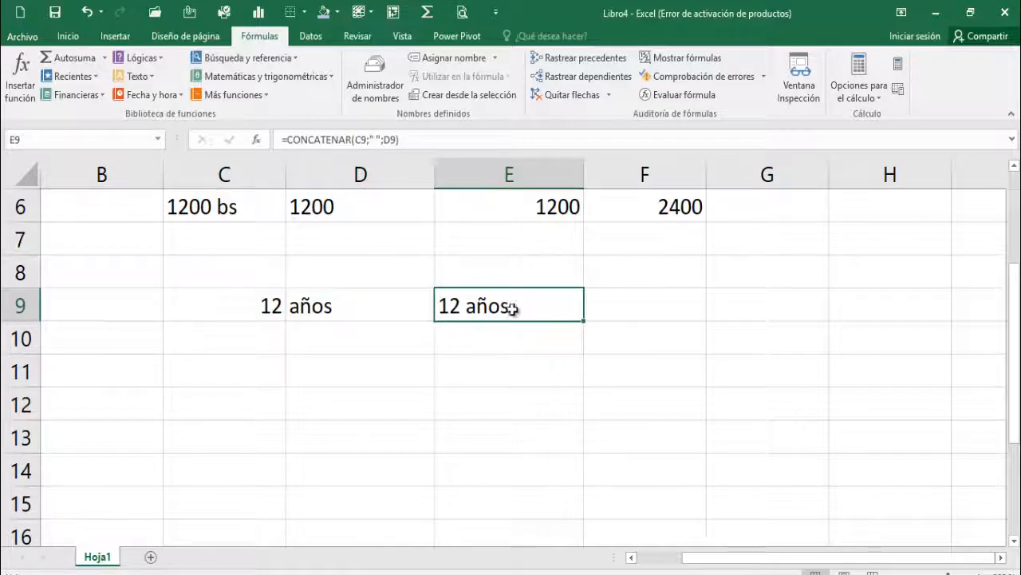
pyautogui.doubleClick(501, 307)
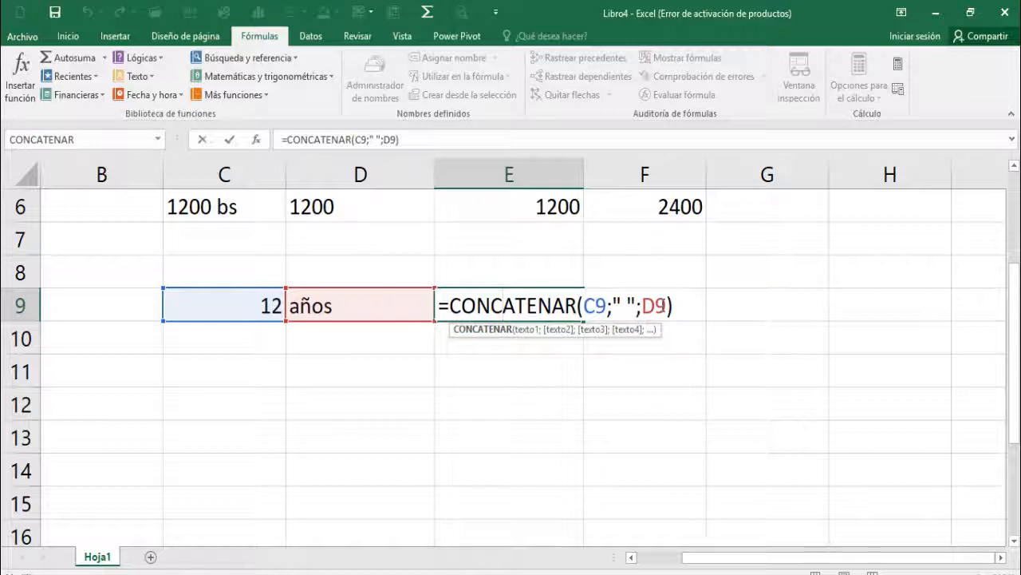
pyautogui.press('Return')
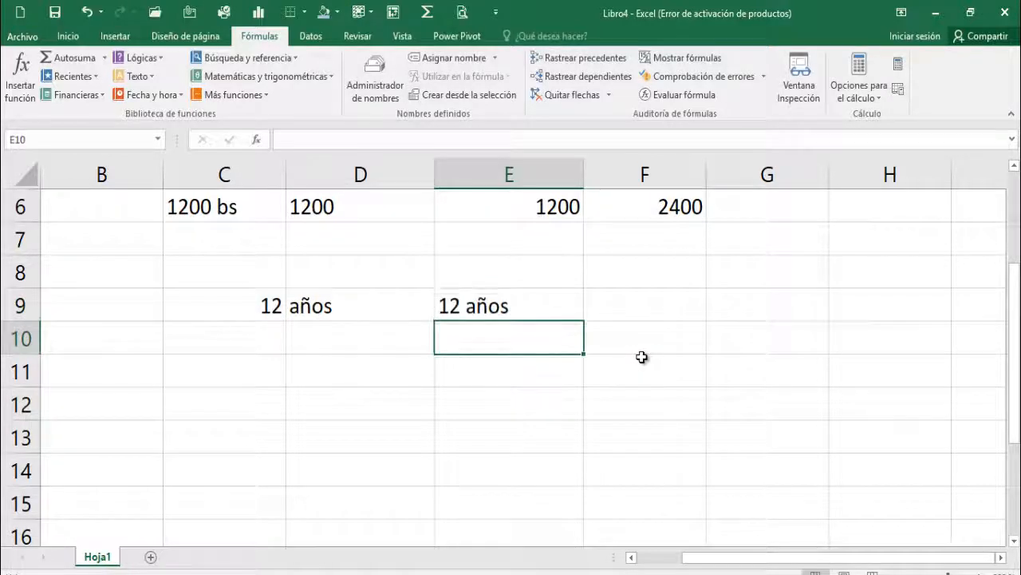
# Enter the product names Azucar, Sal and Harina in cells D13 to D15.
pyautogui.scroll(1, 643, 356)
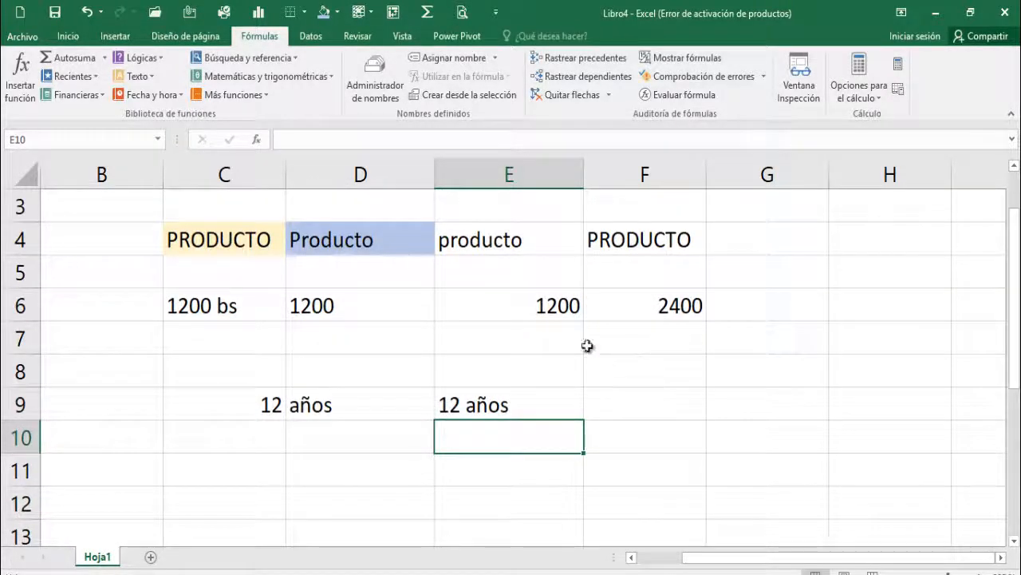
pyautogui.scroll(-3, 634, 401)
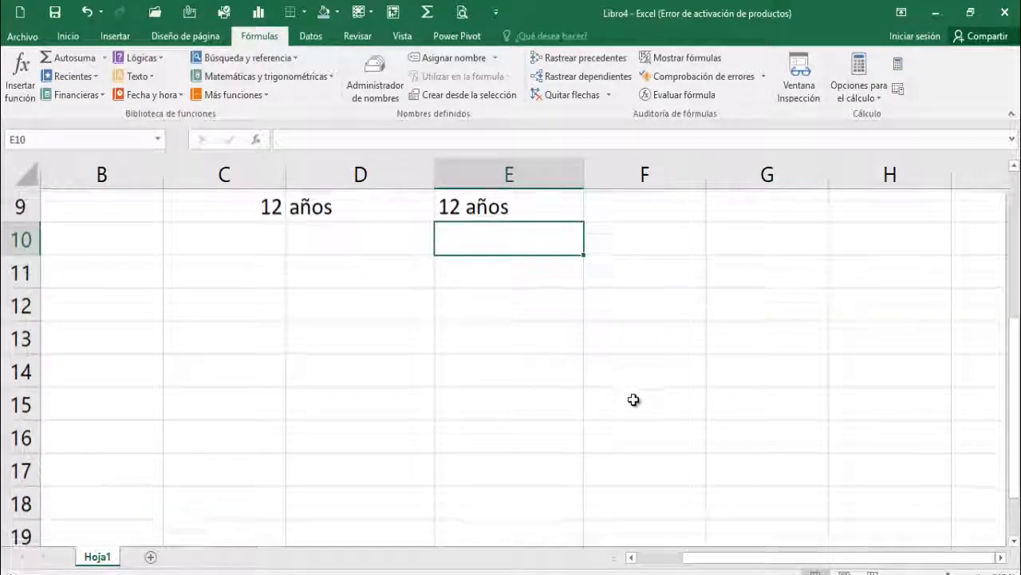
pyautogui.click(367, 235)
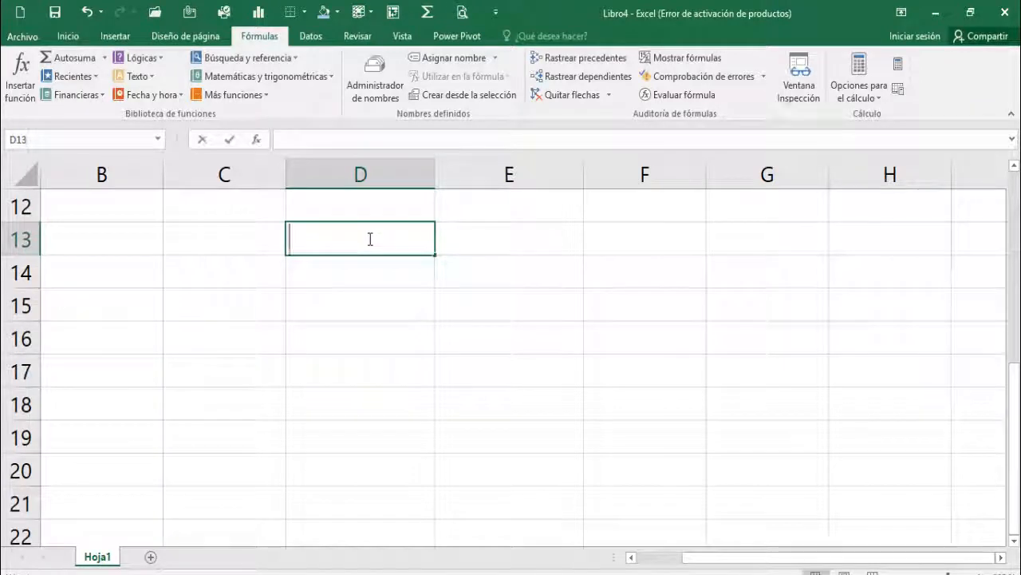
pyautogui.write('Azucar')
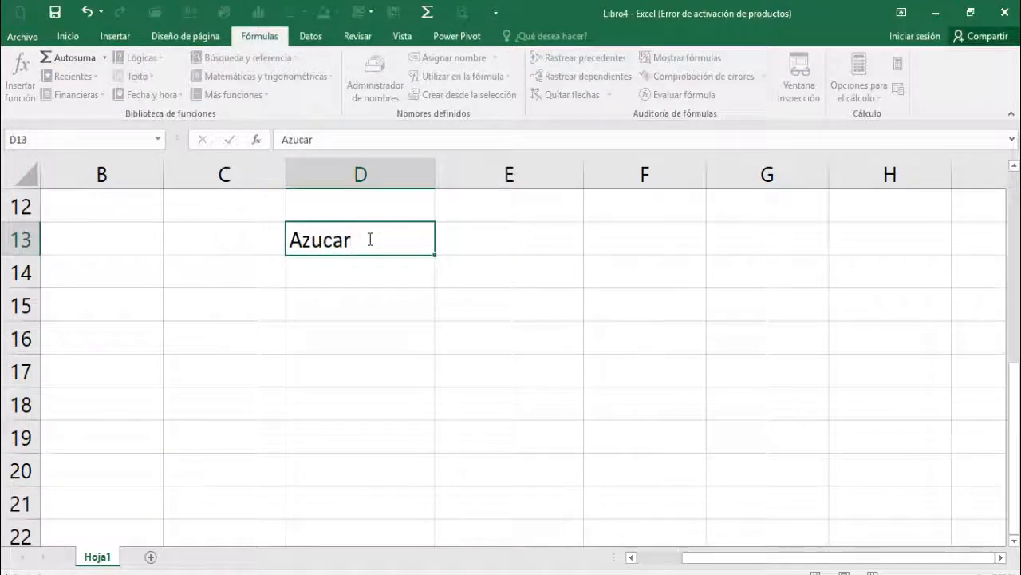
pyautogui.press('Return')
pyautogui.write('Sa')
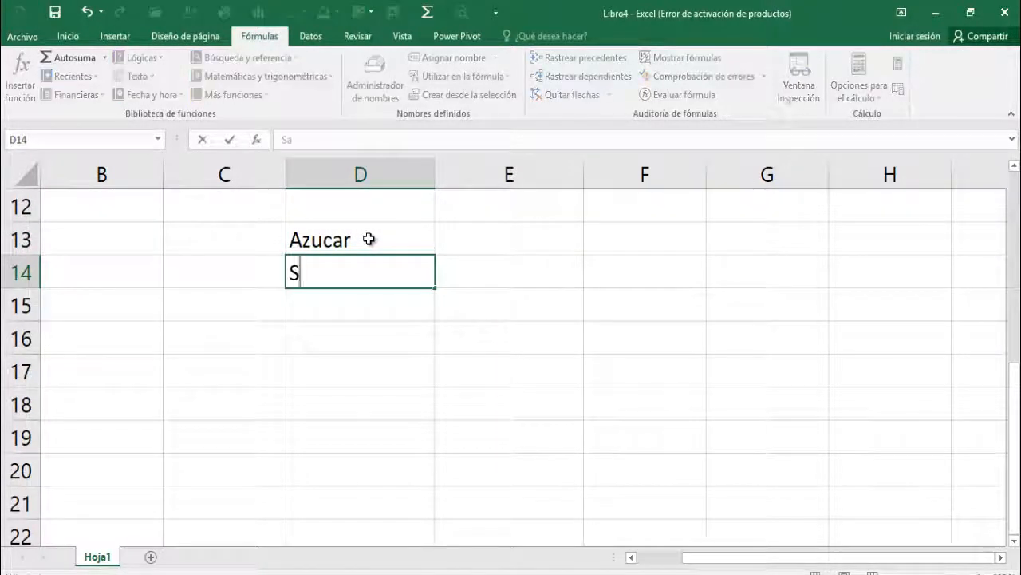
pyautogui.write('l')
pyautogui.press('Return')
pyautogui.write('Harina')
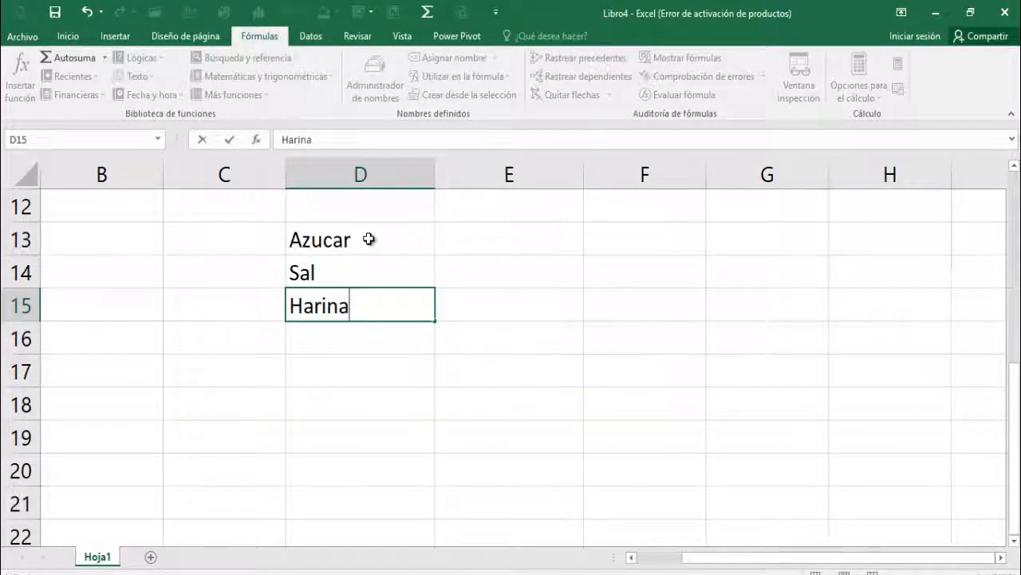
pyautogui.press('Return')
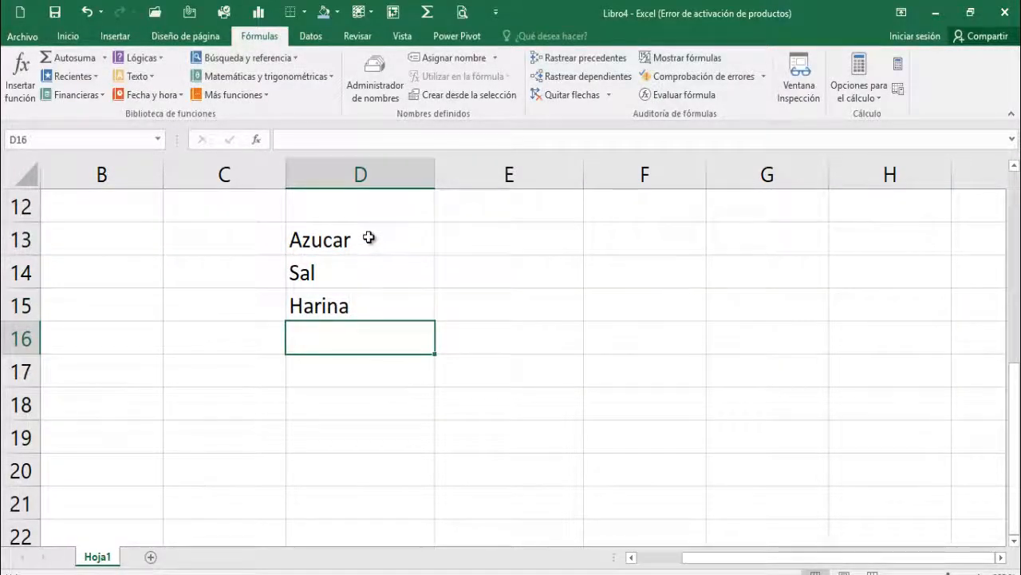
# Insert the IZQUIERDA text function in cell E13 with D13 as Texto and 3 as Núm_de_caracteres.
pyautogui.click(356, 237)
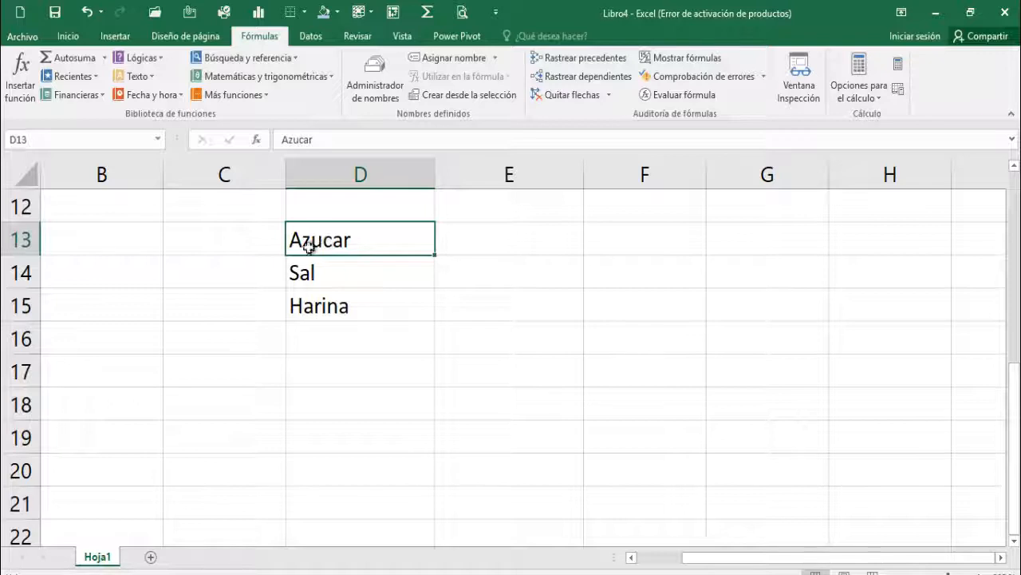
pyautogui.click(523, 235)
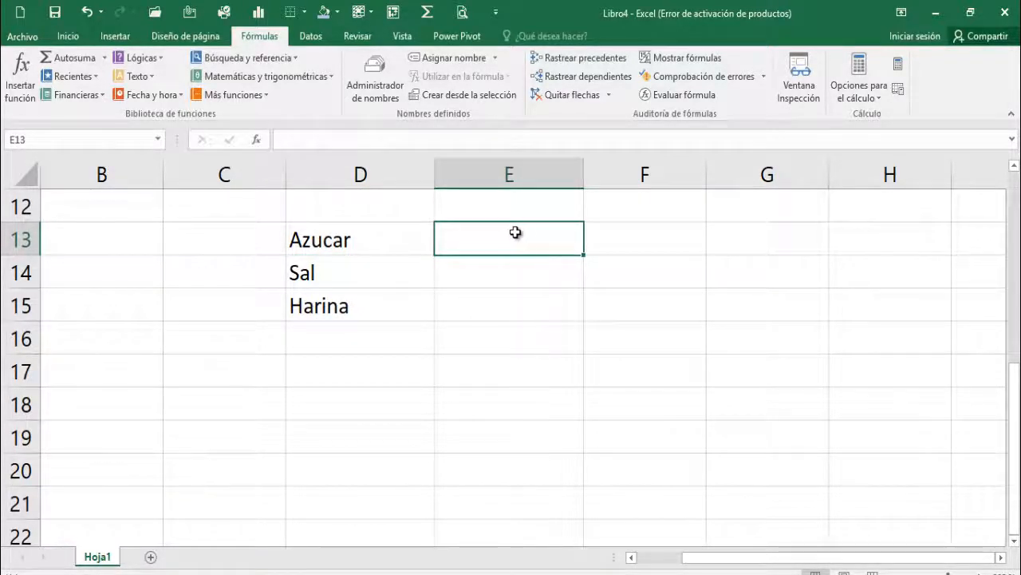
pyautogui.click(140, 76)
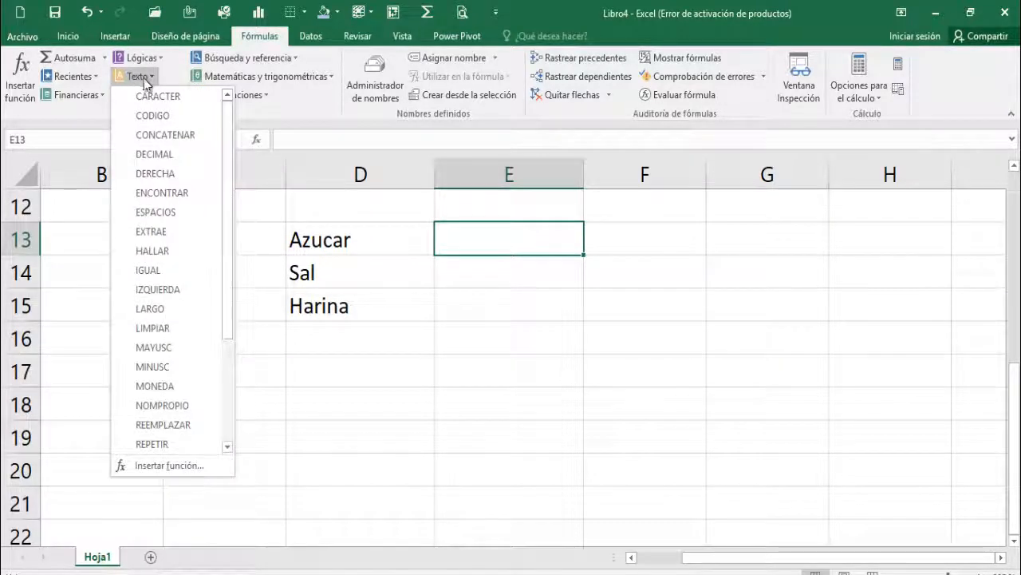
pyautogui.click(158, 290)
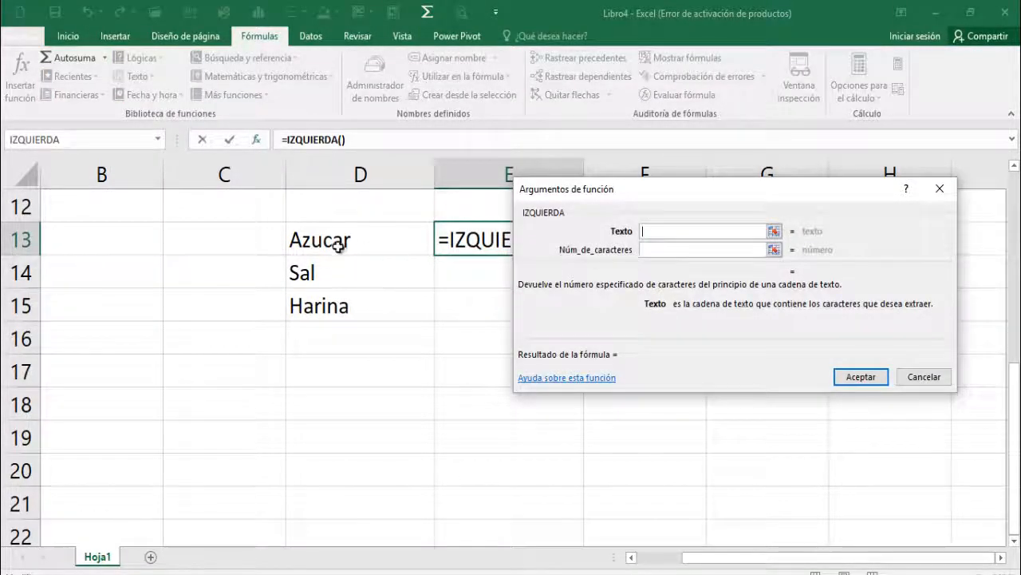
pyautogui.click(343, 242)
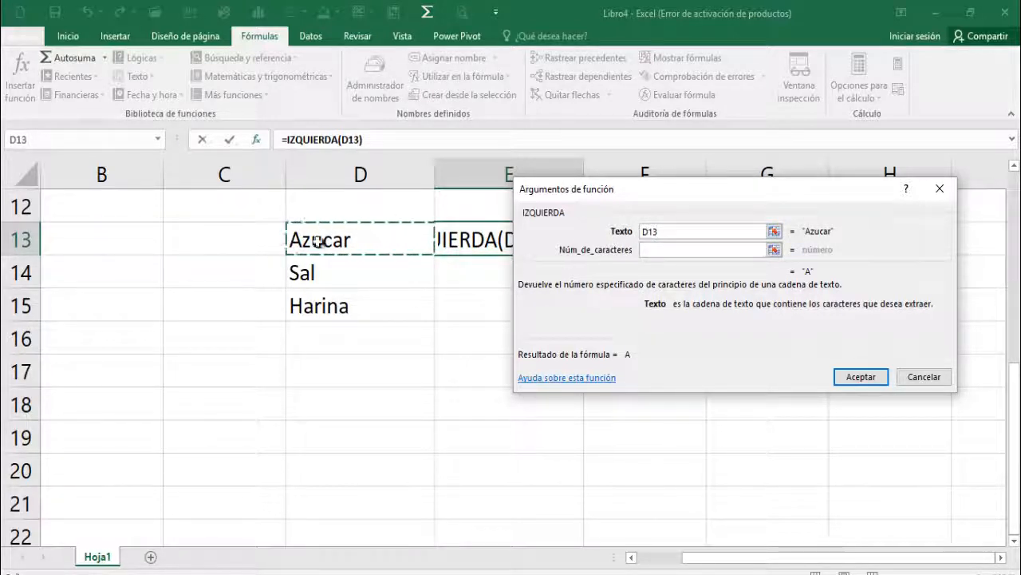
pyautogui.click(656, 251)
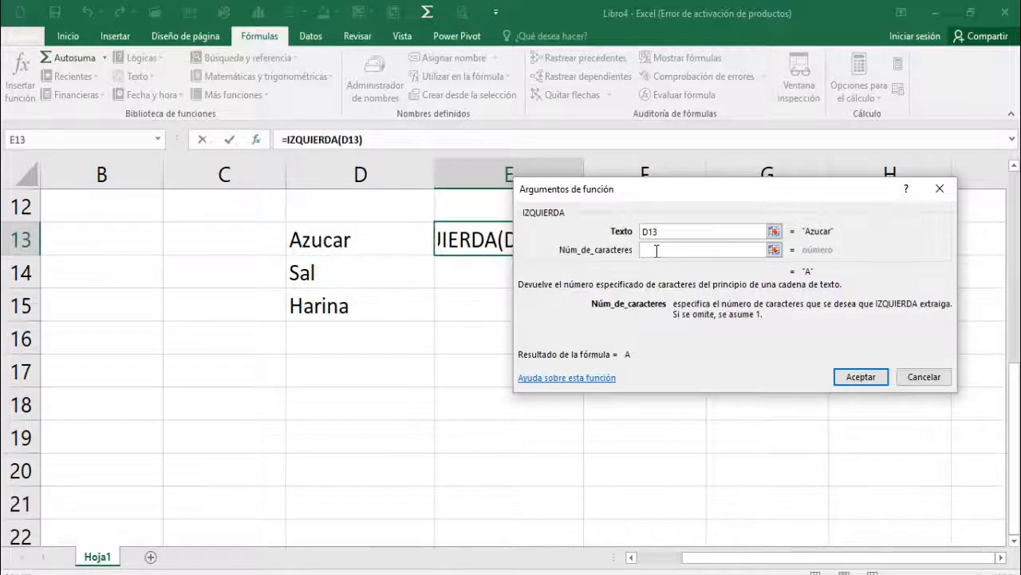
pyautogui.write('3')
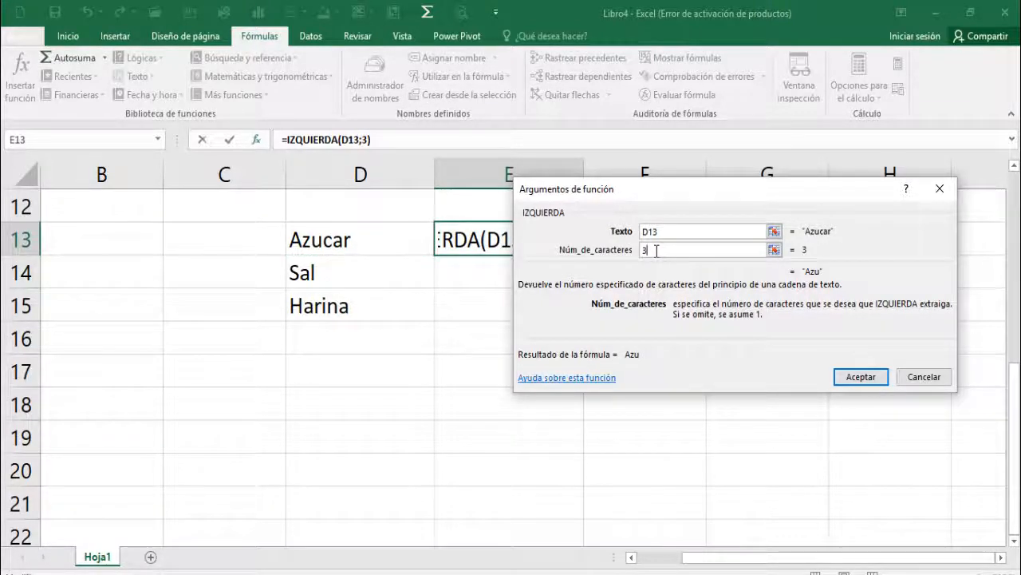
pyautogui.click(861, 377)
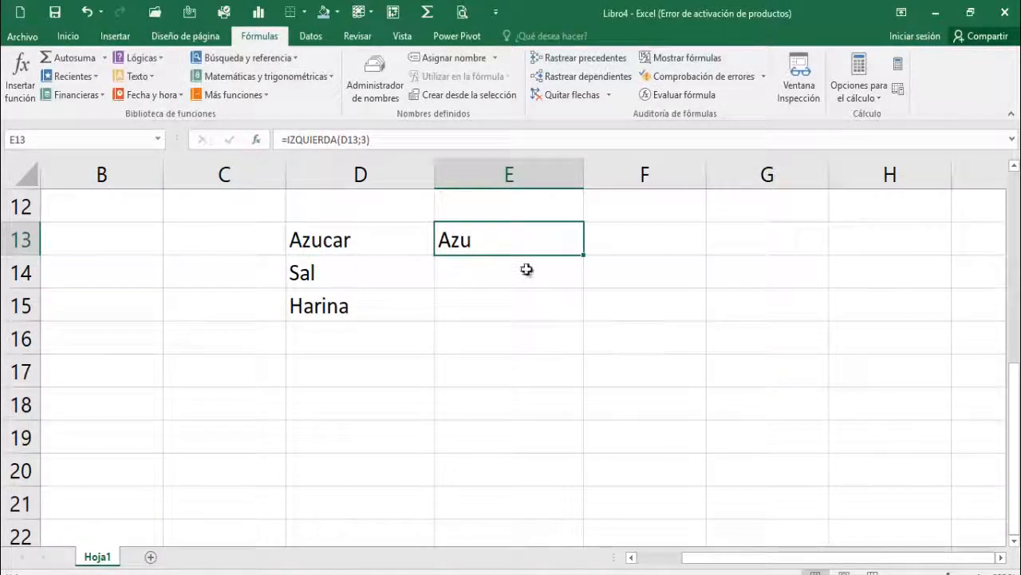
# Narrow column E and fill the IZQUIERDA formula from cell E13 down to E15.
pyautogui.moveTo(585, 179); pyautogui.dragTo(518, 175)
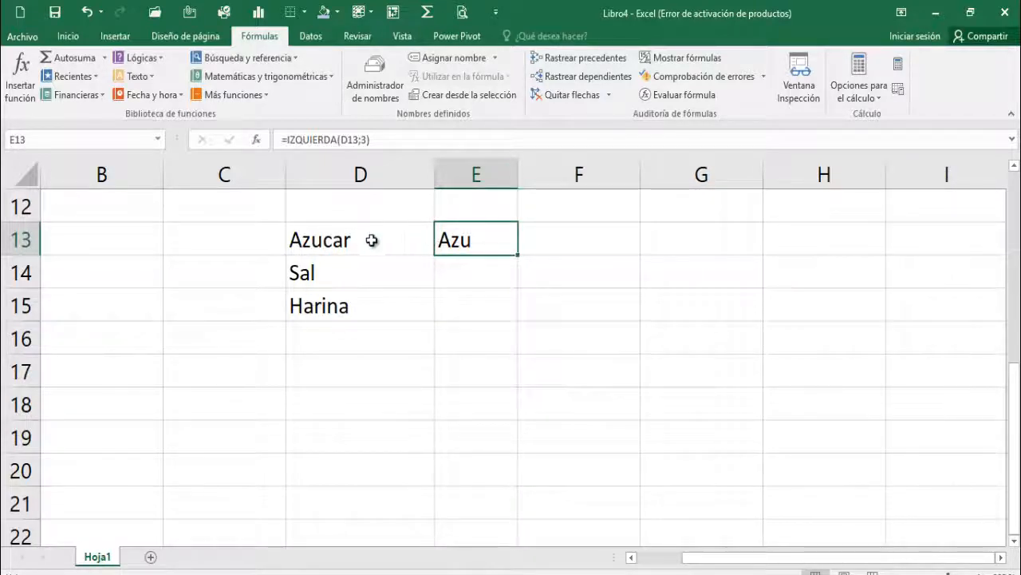
pyautogui.moveTo(519, 256)
pyautogui.mouseDown()
pyautogui.moveTo(522, 322)
pyautogui.moveTo(524, 258)
pyautogui.mouseUp()
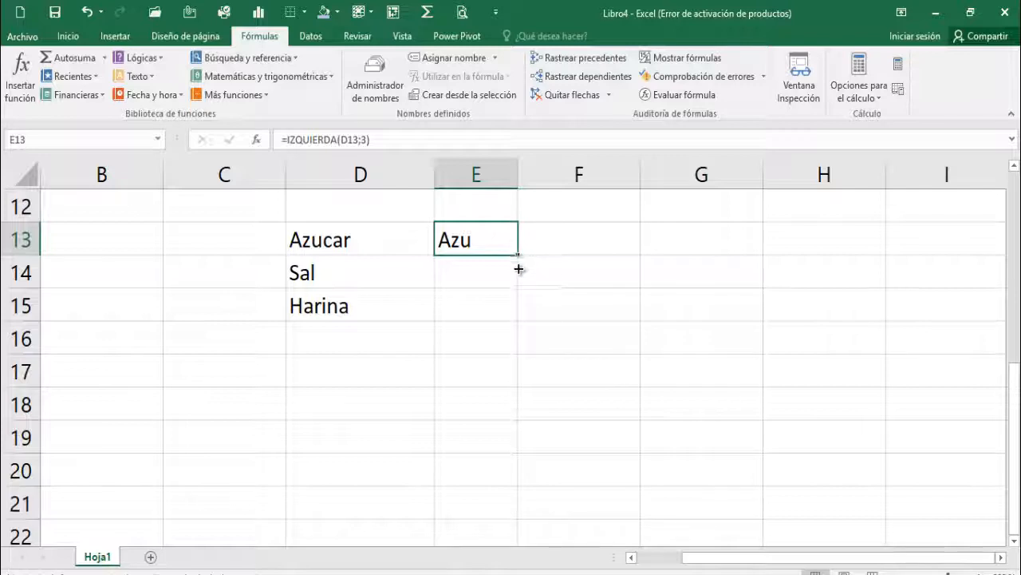
pyautogui.moveTo(519, 269); pyautogui.dragTo(525, 321)
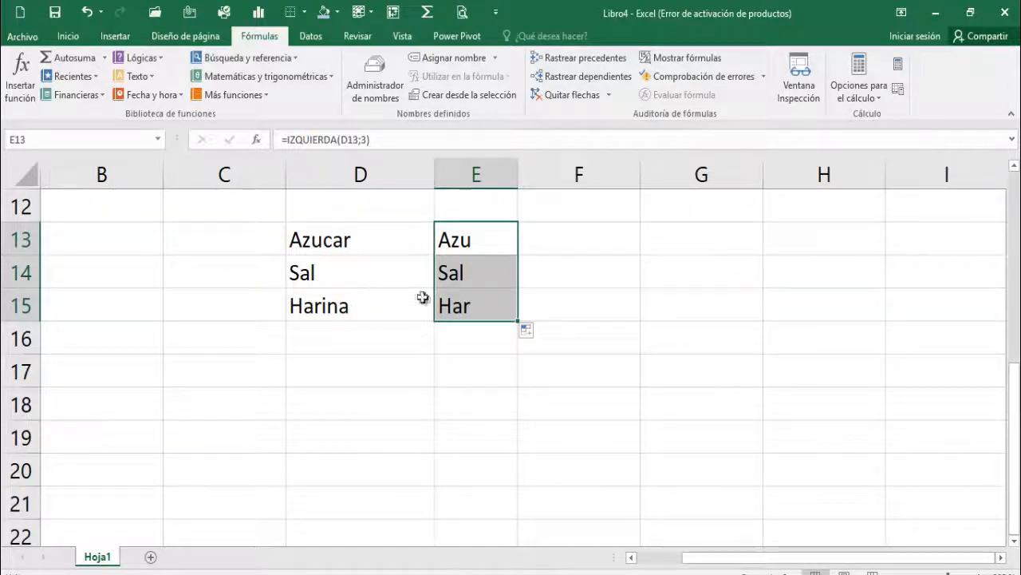
pyautogui.click(434, 343)
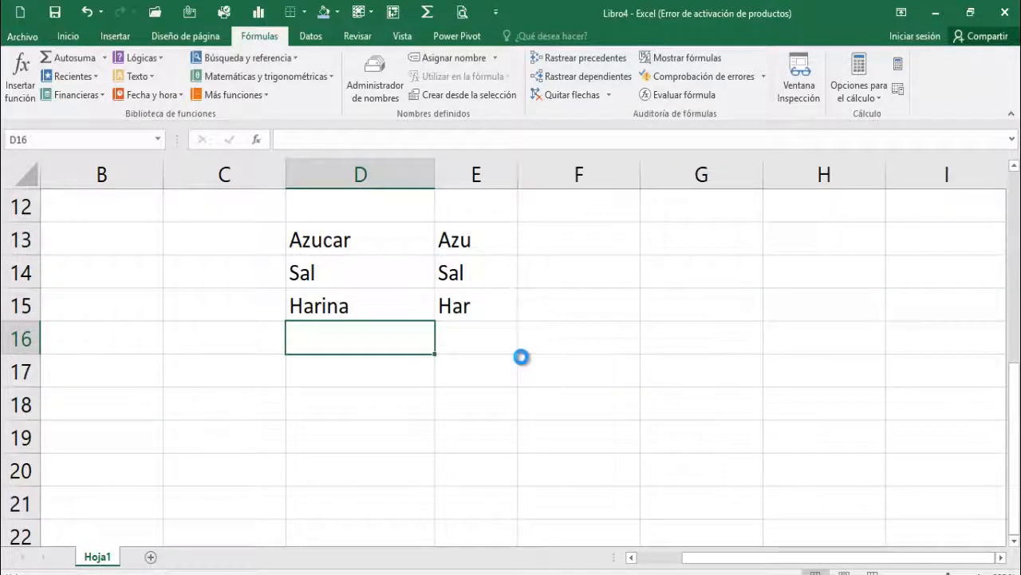
pyautogui.scroll(2, 523, 358)
pyautogui.scroll(-2, 949, 514)
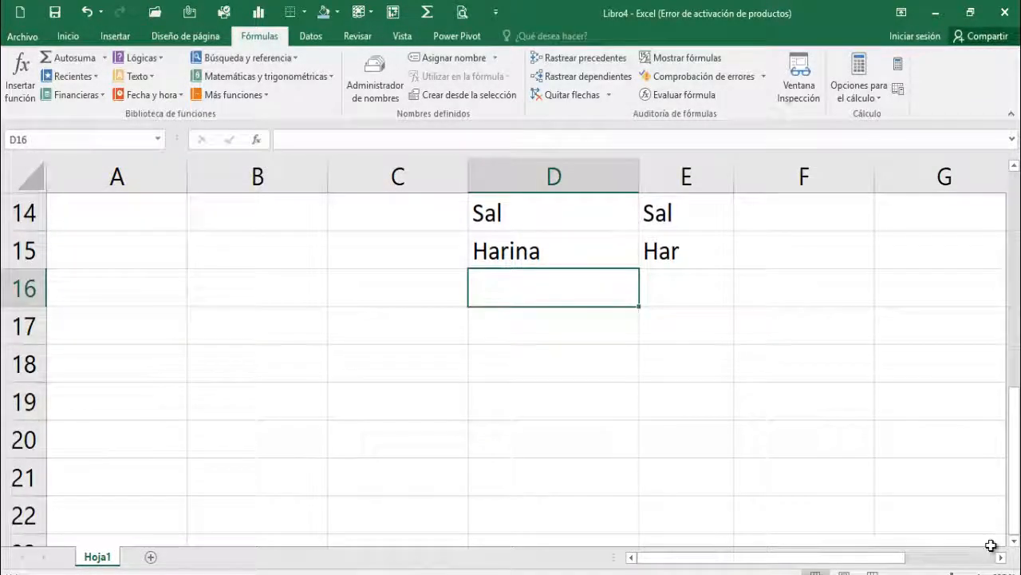
pyautogui.scroll(1, 970, 515)
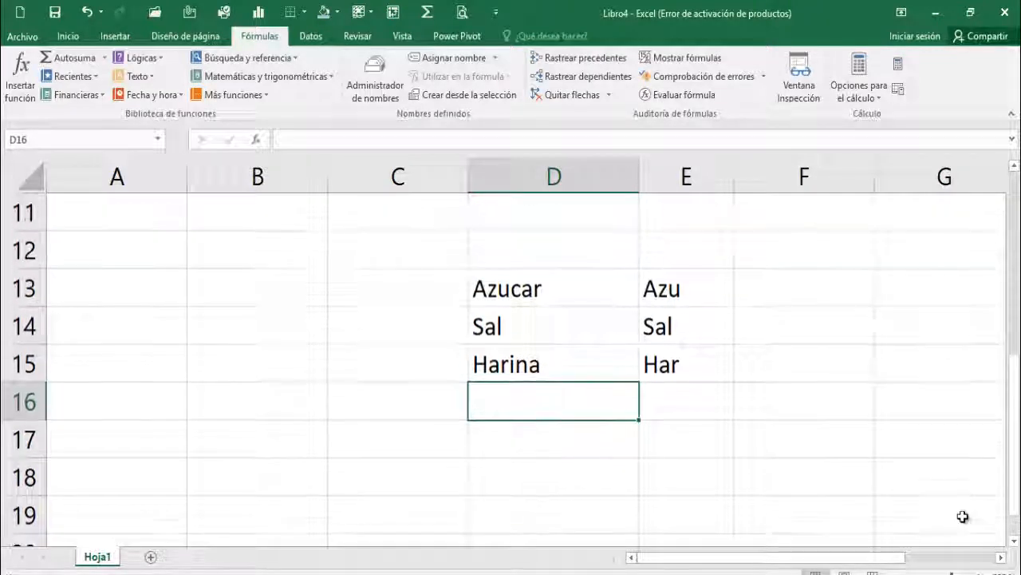
# Insert the CONCATENAR function in cell F13 with E13 as Texto1 and 1 as Texto2, and fill it down to F15.
pyautogui.click(1000, 558)
pyautogui.click(1000, 557)
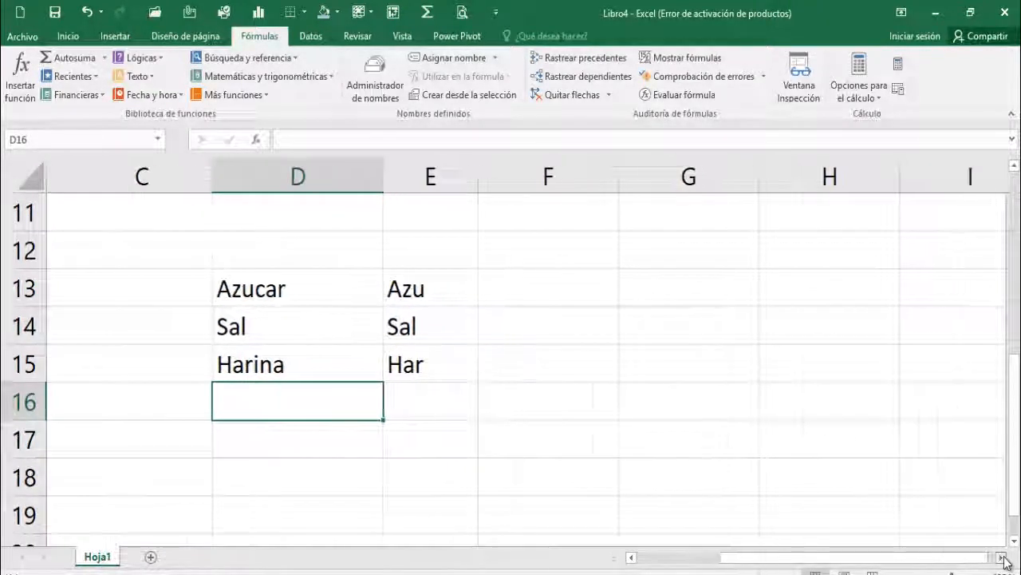
pyautogui.click(528, 287)
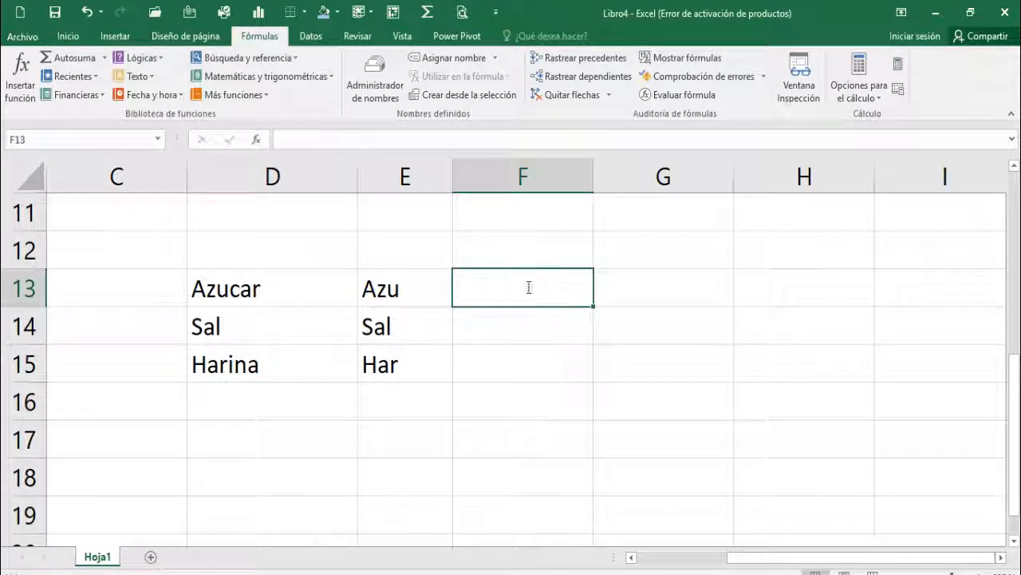
pyautogui.write('=')
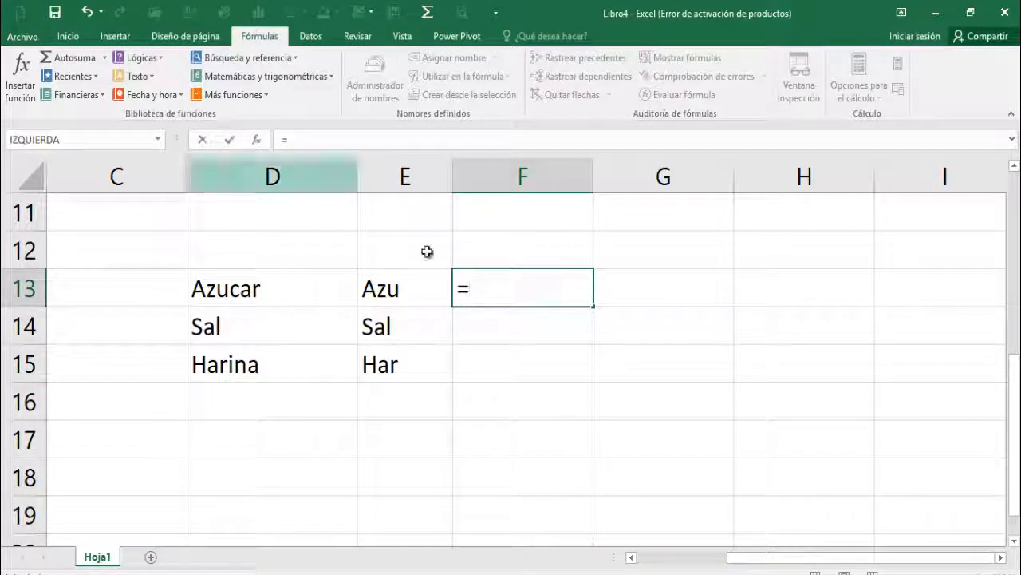
pyautogui.press('Escape')
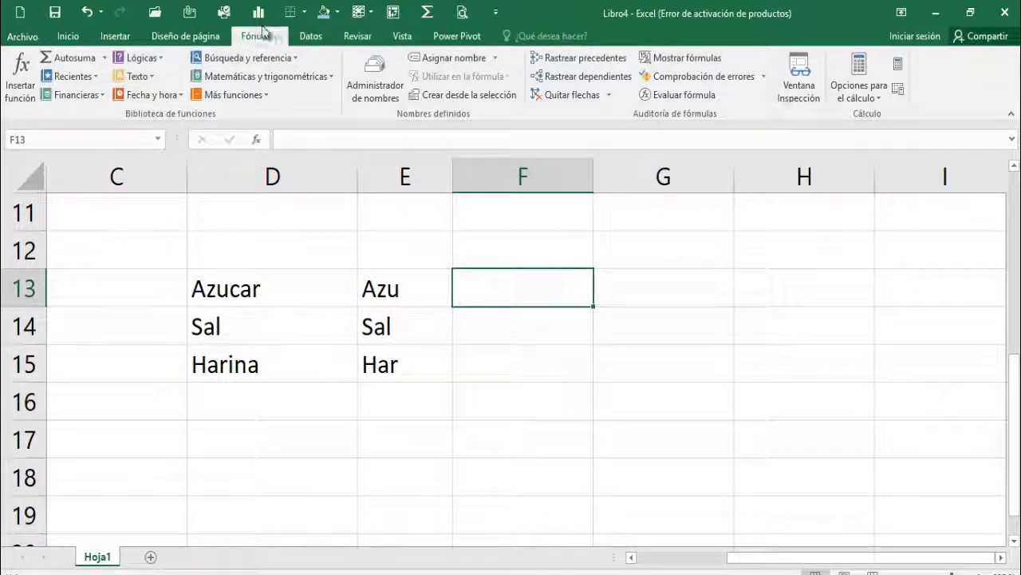
pyautogui.click(137, 75)
pyautogui.click(166, 134)
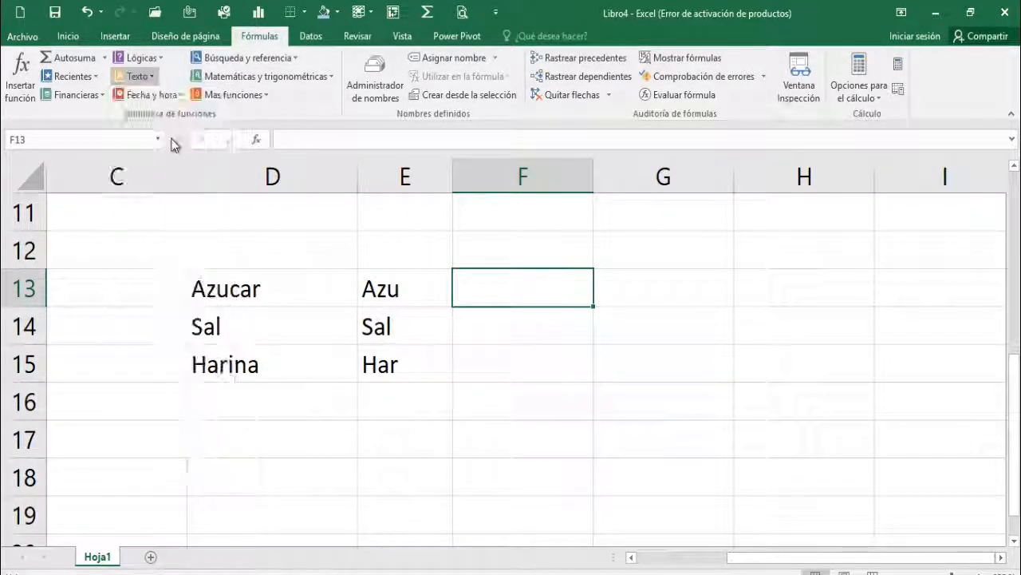
pyautogui.click(387, 290)
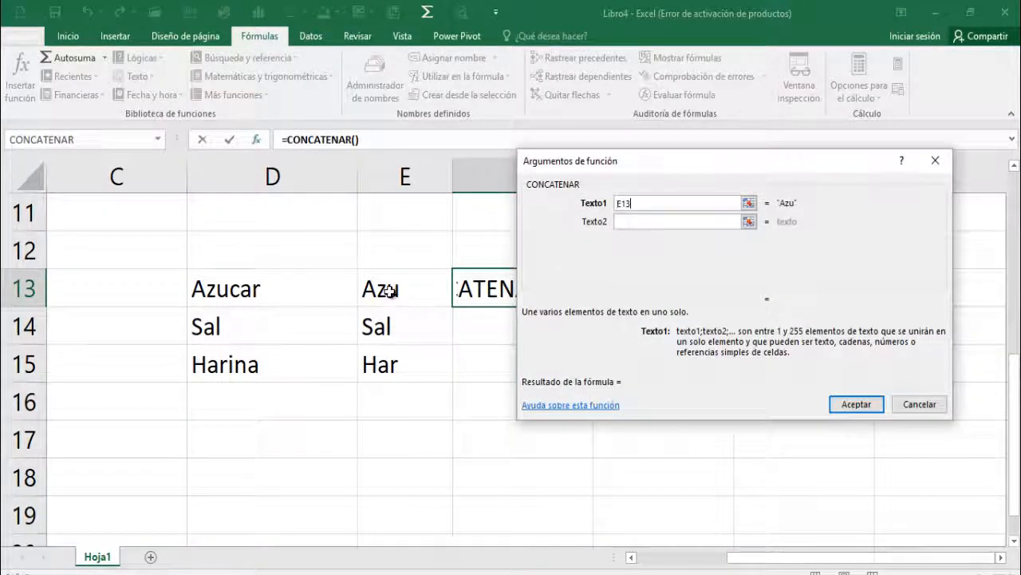
pyautogui.click(631, 222)
pyautogui.write('1')
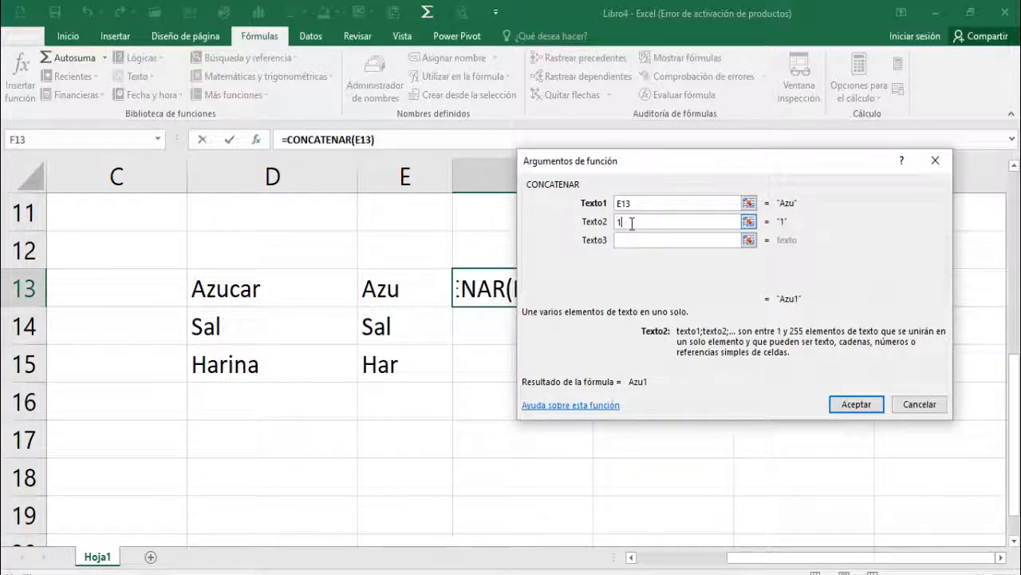
pyautogui.click(856, 405)
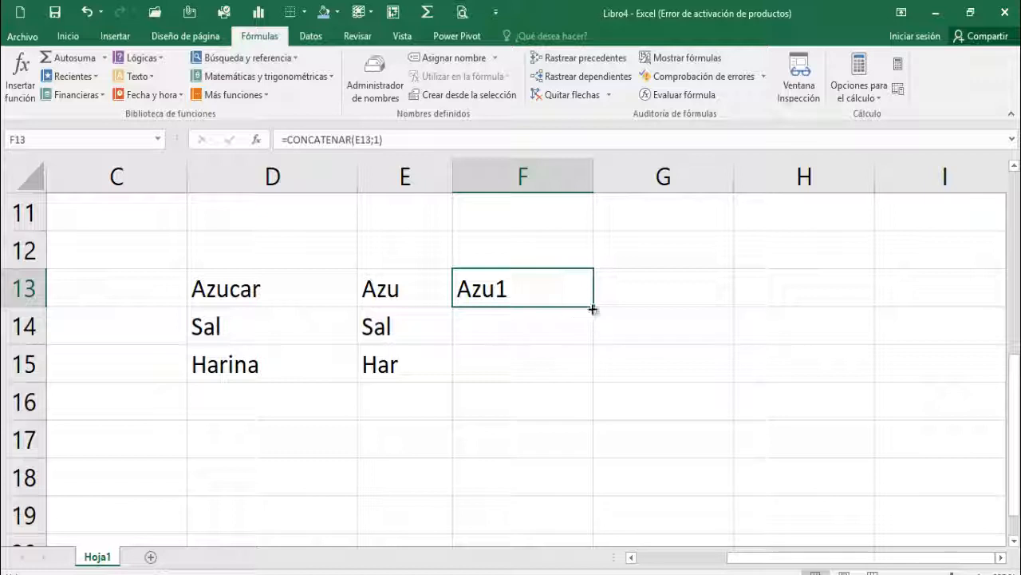
pyautogui.moveTo(593, 308); pyautogui.dragTo(589, 375)
pyautogui.click(679, 360)
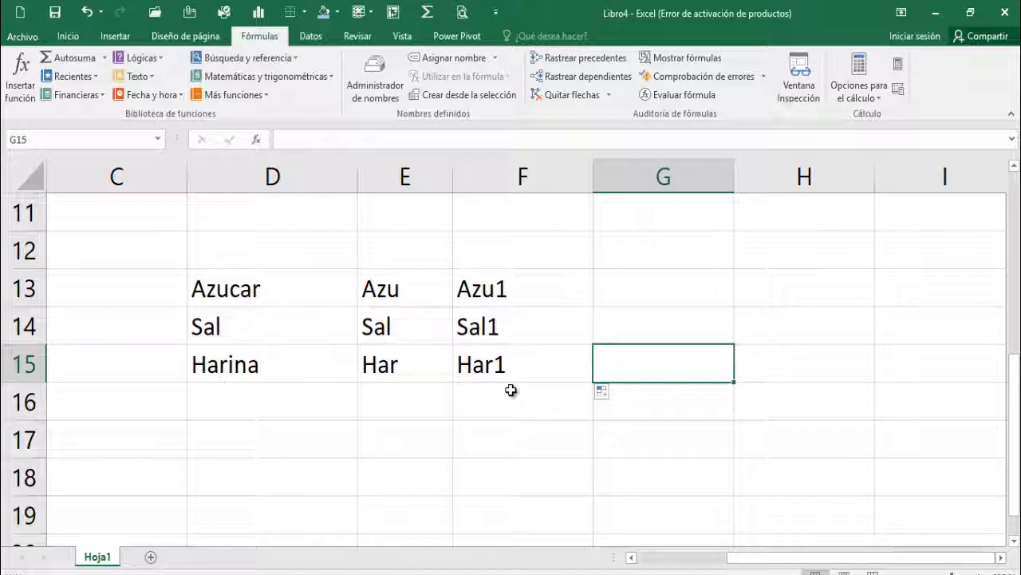
pyautogui.scroll(3, 511, 388)
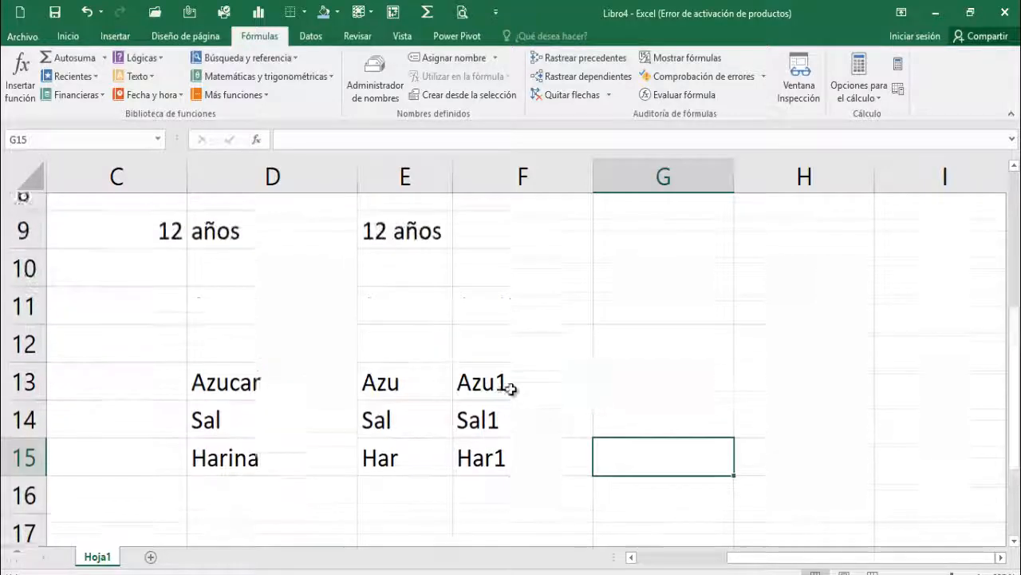
pyautogui.scroll(-3, 511, 389)
pyautogui.scroll(-2, 511, 389)
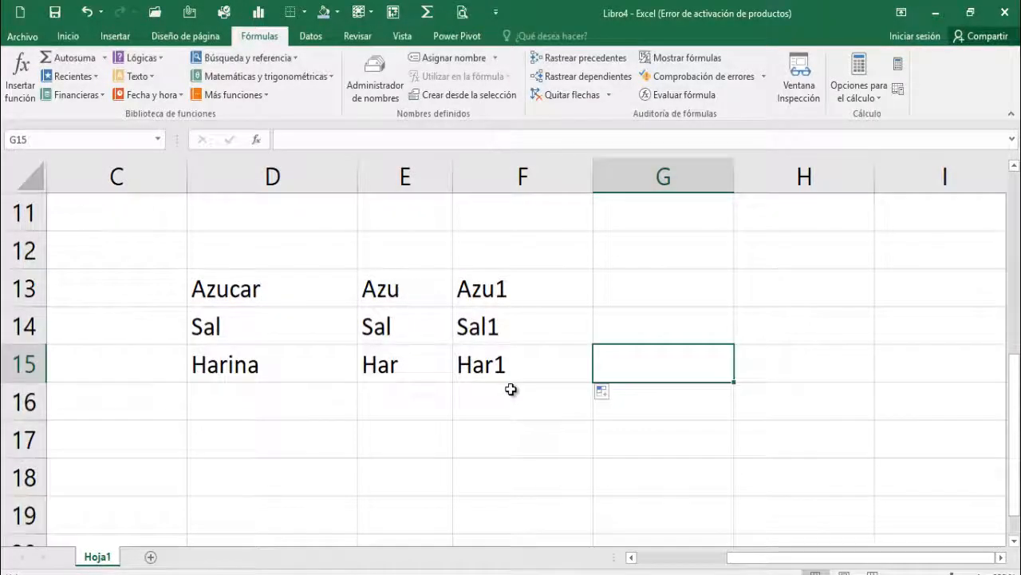
pyautogui.scroll(1, 511, 388)
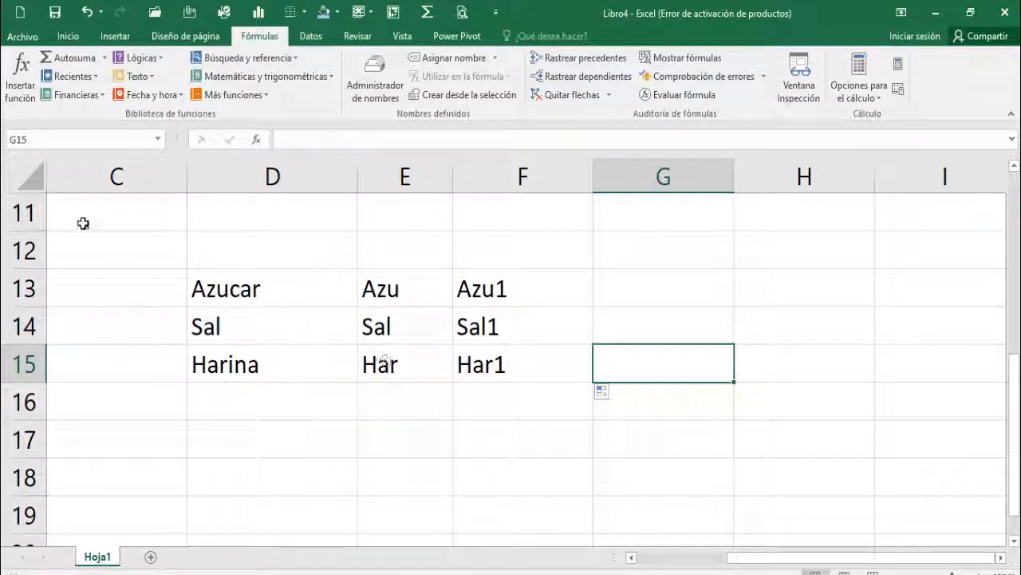
pyautogui.click(142, 76)
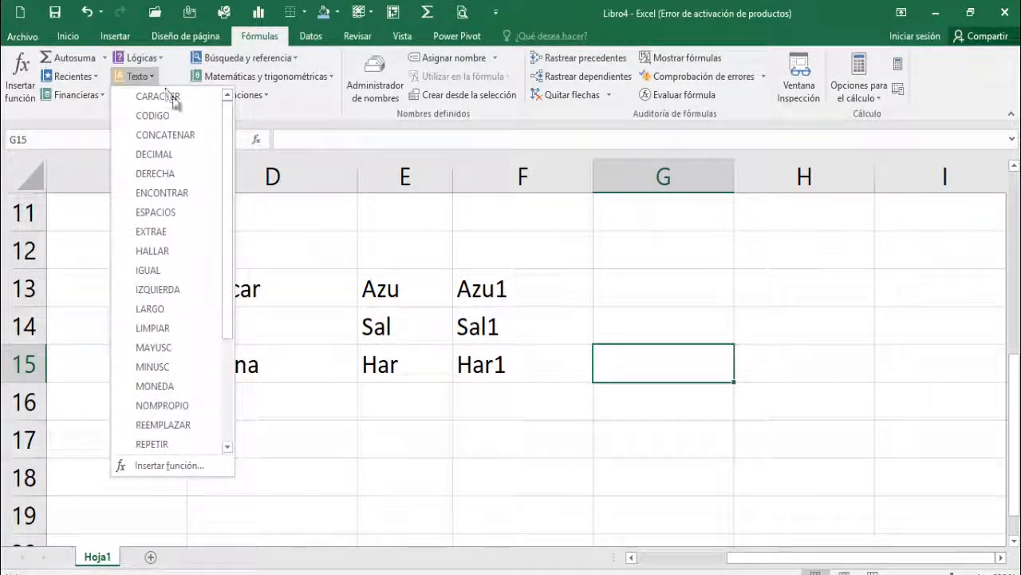
pyautogui.moveTo(231, 130)
pyautogui.mouseDown()
pyautogui.moveTo(232, 231)
pyautogui.moveTo(230, 128)
pyautogui.mouseUp()
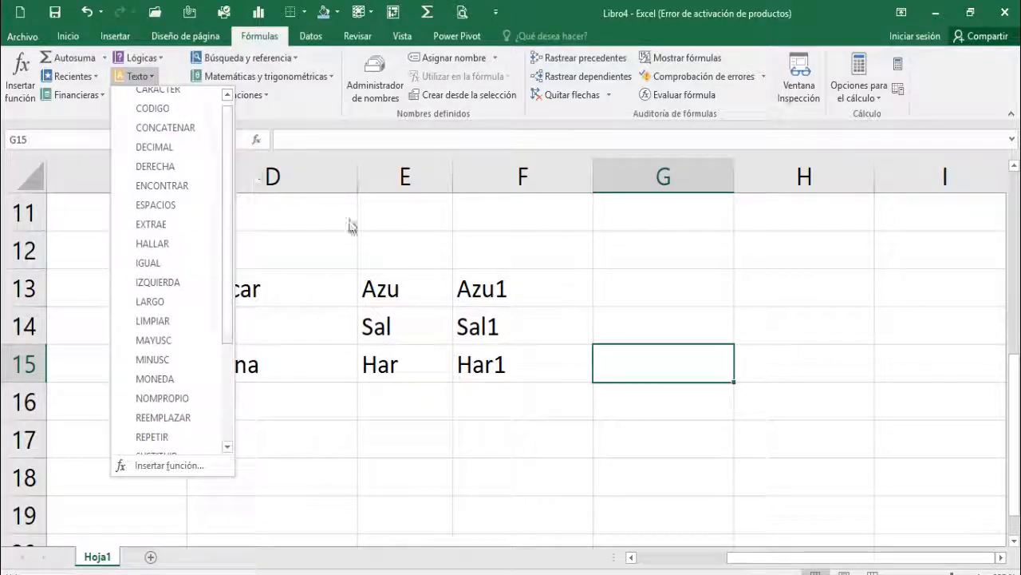
pyautogui.click(599, 291)
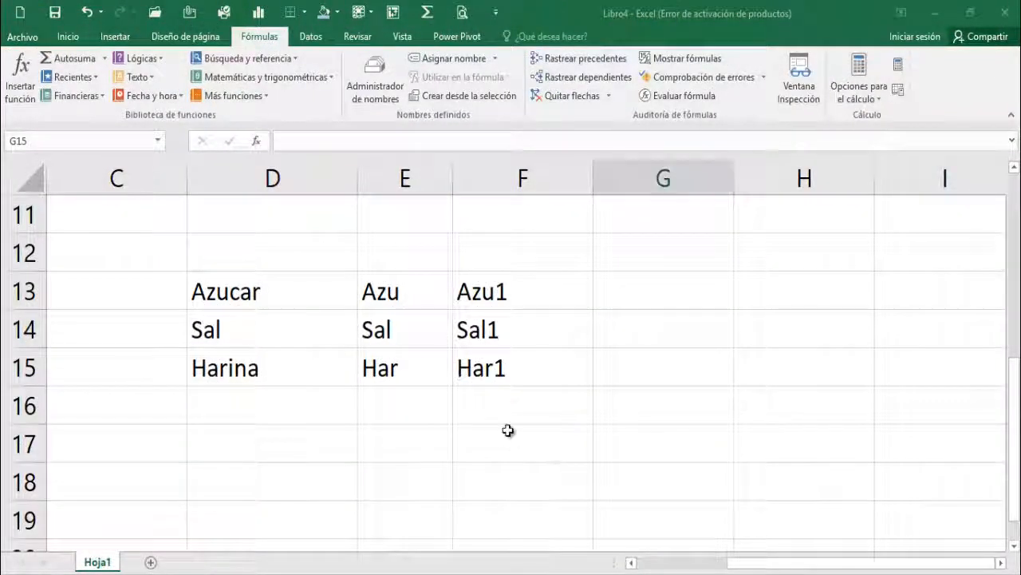
# Enter the word Cuenta, an account number and trailing spaces in cell D23, and check the trailing spaces inside the cell.
pyautogui.scroll(-3, 508, 431)
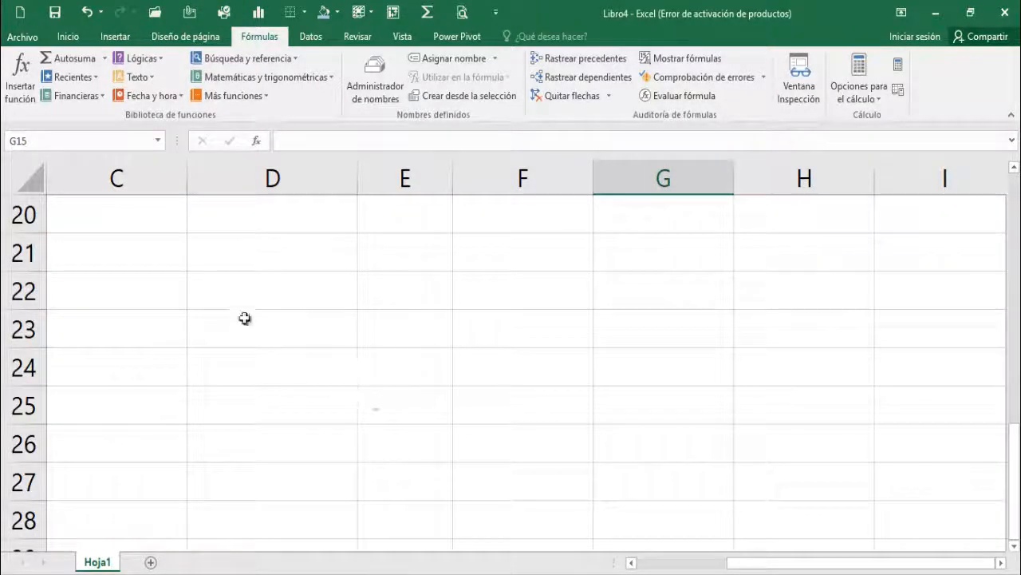
pyautogui.click(297, 323)
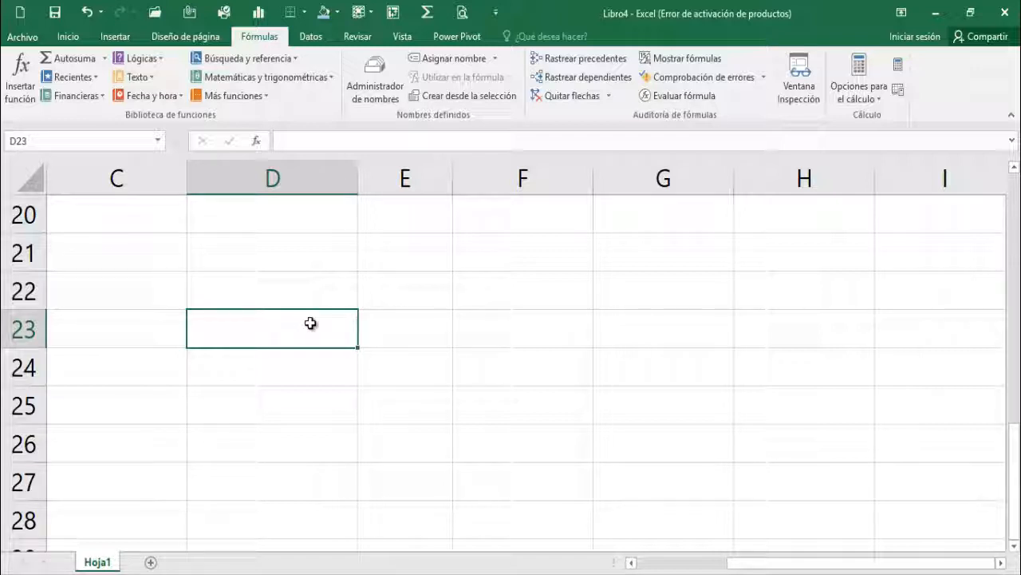
pyautogui.write('Cuent')
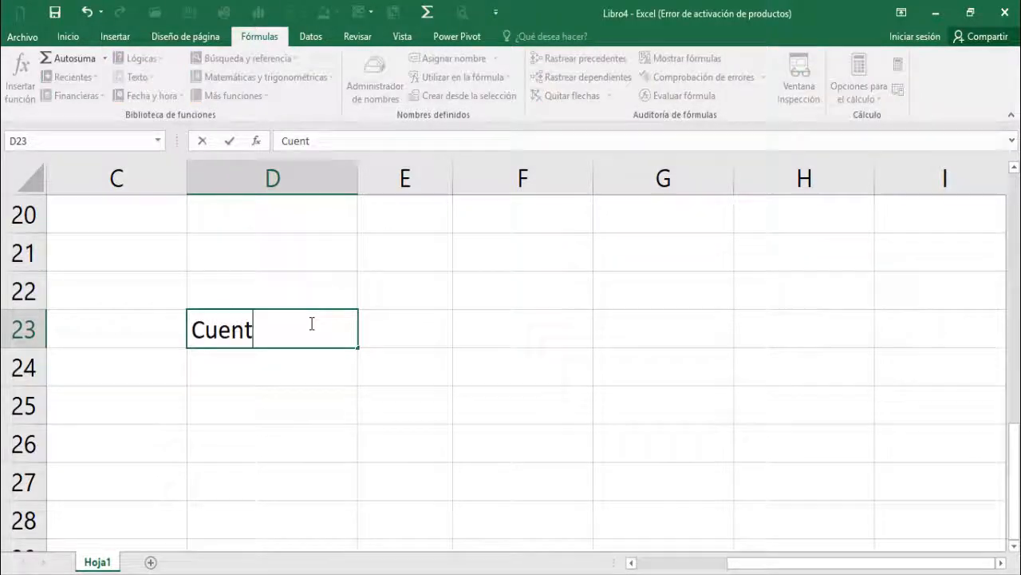
pyautogui.write('a 2345')
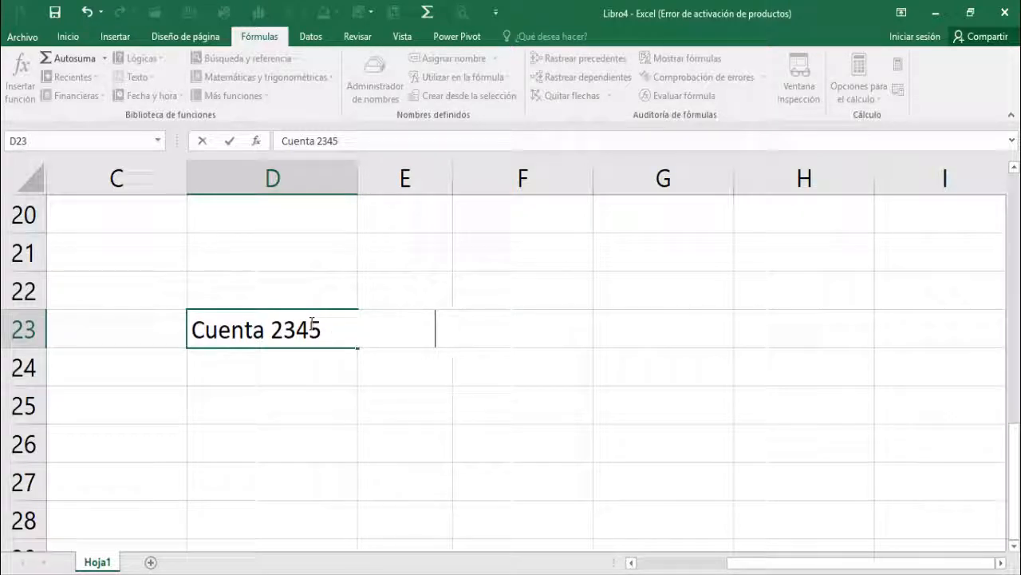
pyautogui.press('Return')
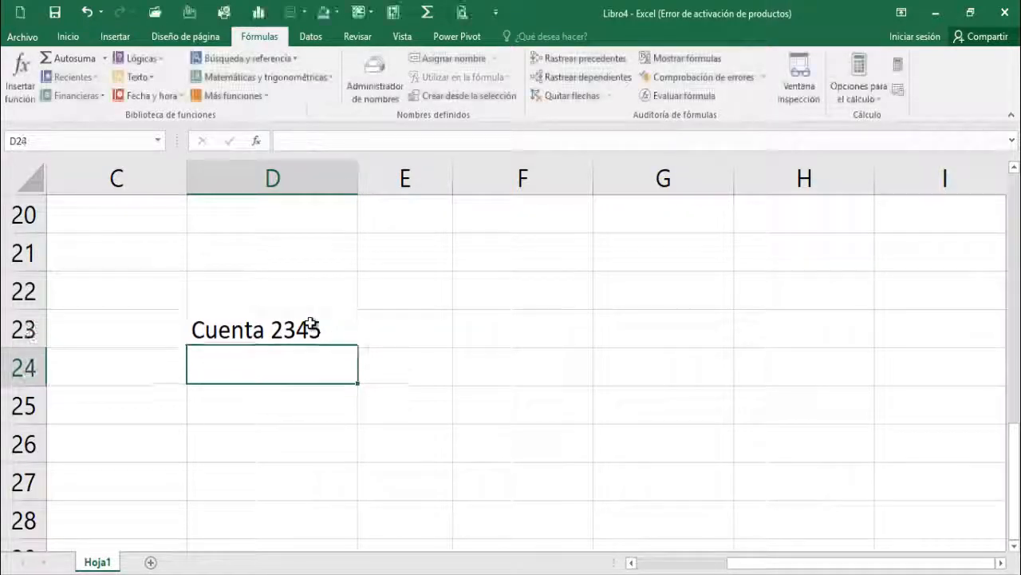
pyautogui.click(311, 323)
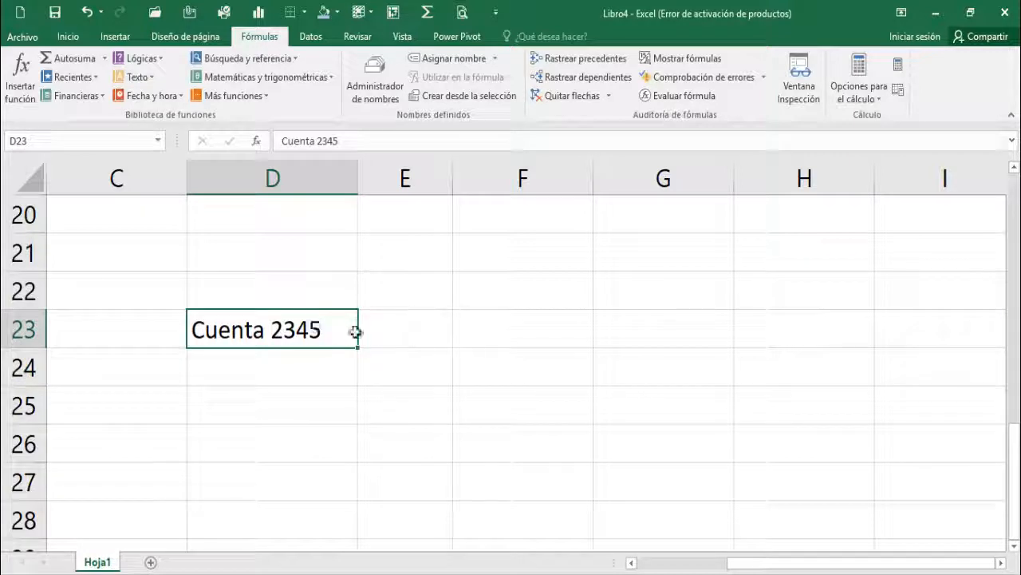
pyautogui.doubleClick(321, 336)
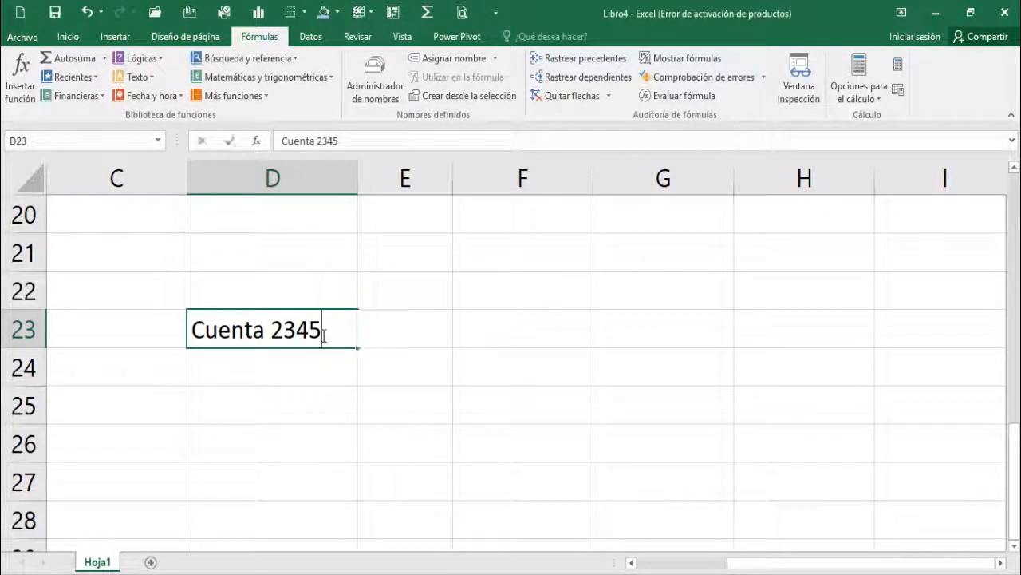
pyautogui.moveTo(321, 335); pyautogui.dragTo(521, 335)
pyautogui.click(311, 404)
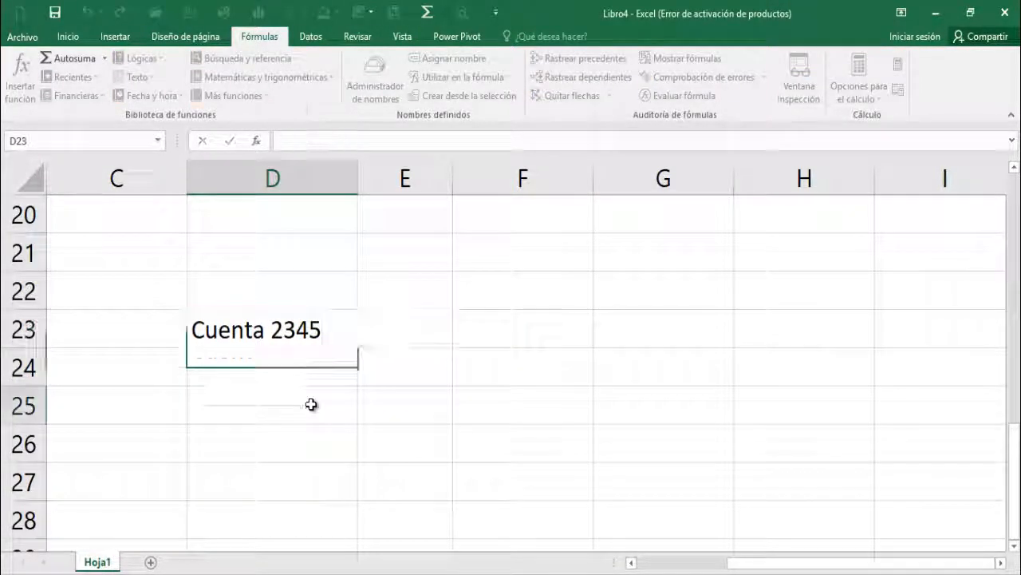
pyautogui.click(351, 334)
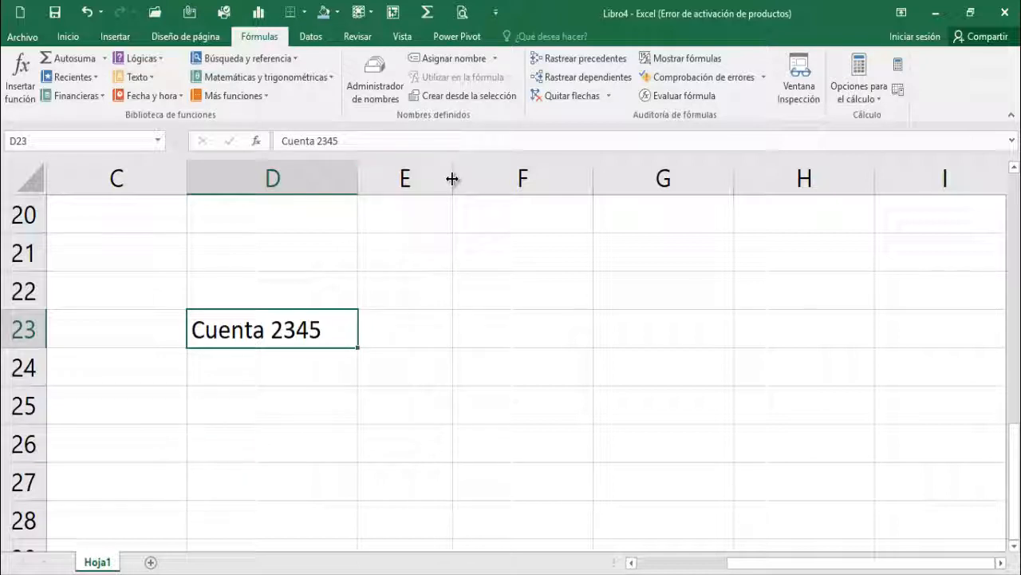
# Insert the LIMPIAR text function in cell F23 with D23 as Texto.
pyautogui.click(493, 318)
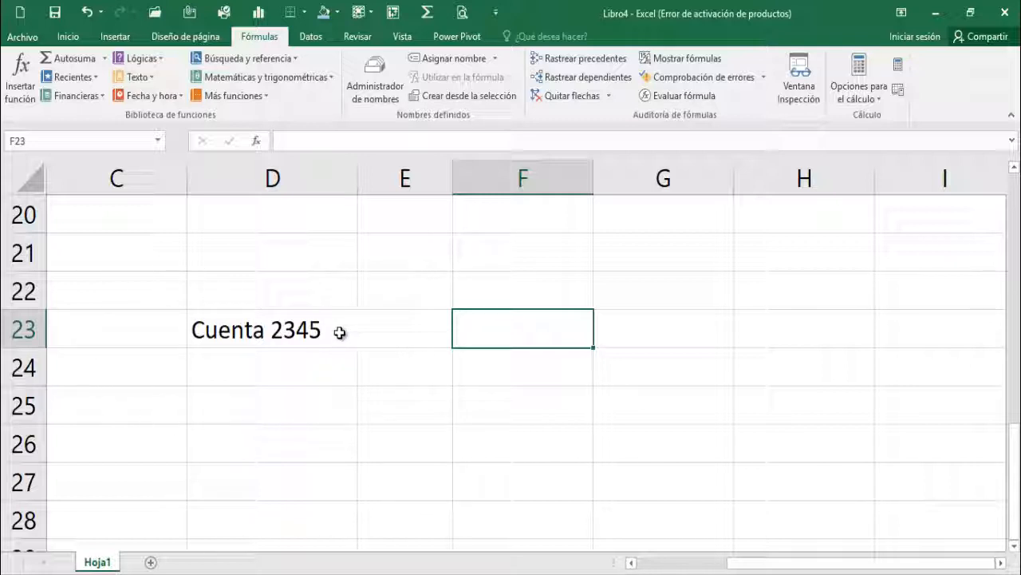
pyautogui.click(151, 77)
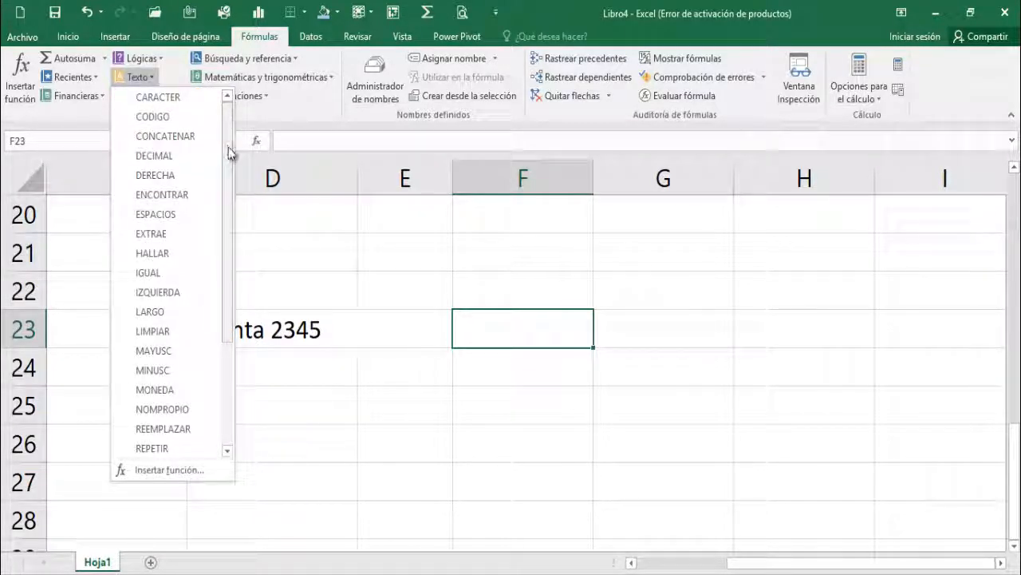
pyautogui.moveTo(229, 153); pyautogui.dragTo(233, 128)
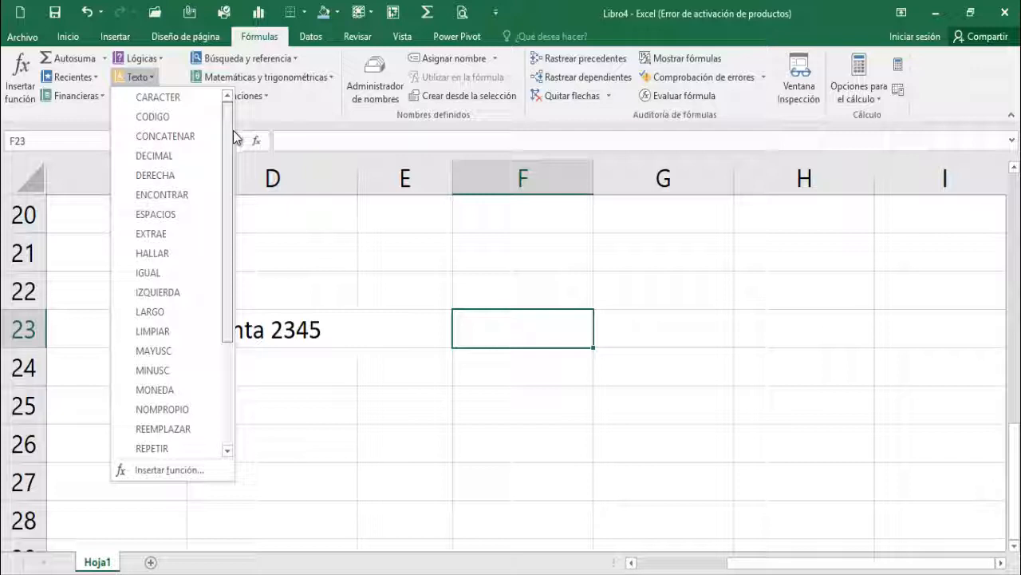
pyautogui.moveTo(234, 136); pyautogui.dragTo(236, 229)
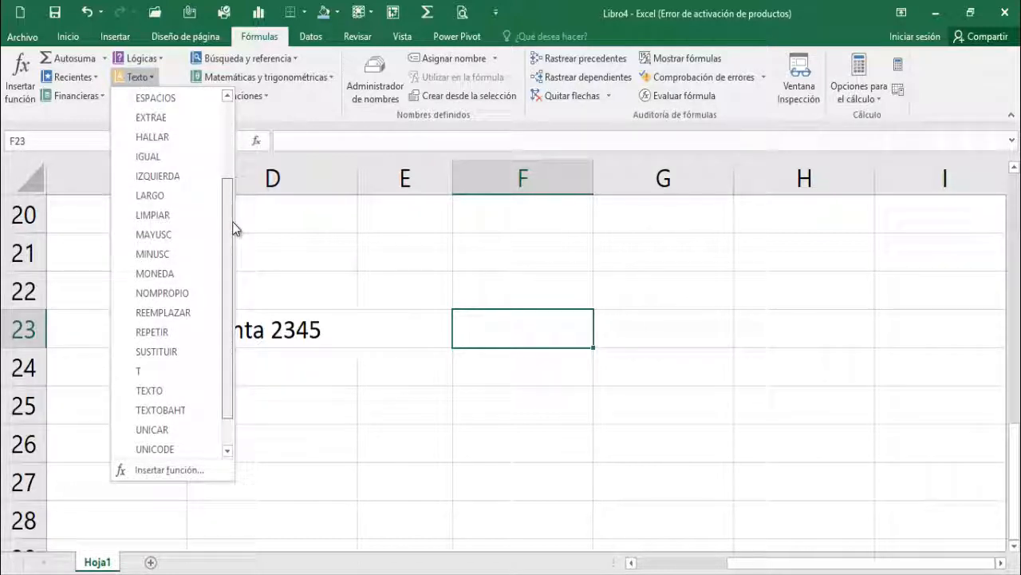
pyautogui.click(162, 217)
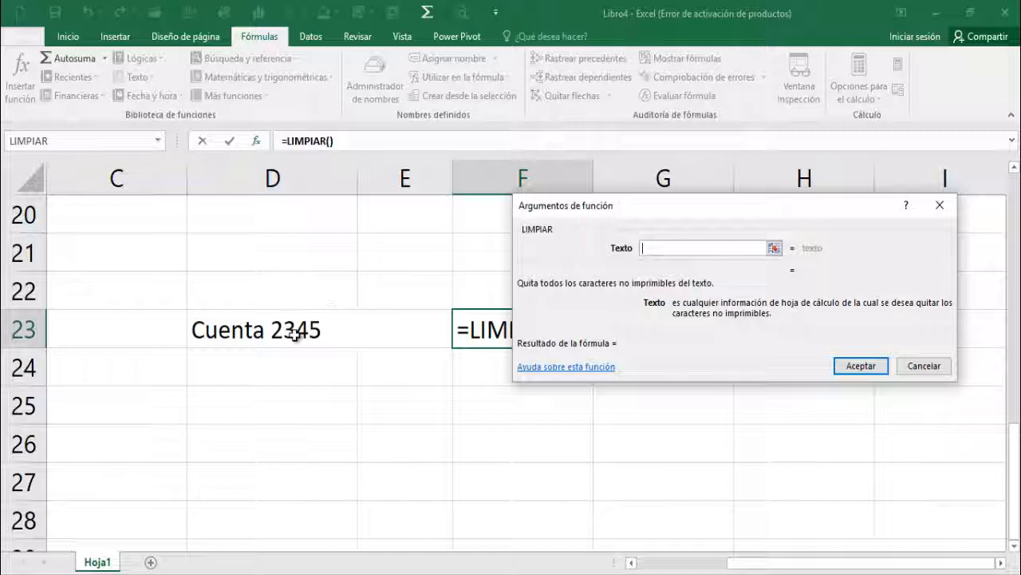
pyautogui.click(296, 334)
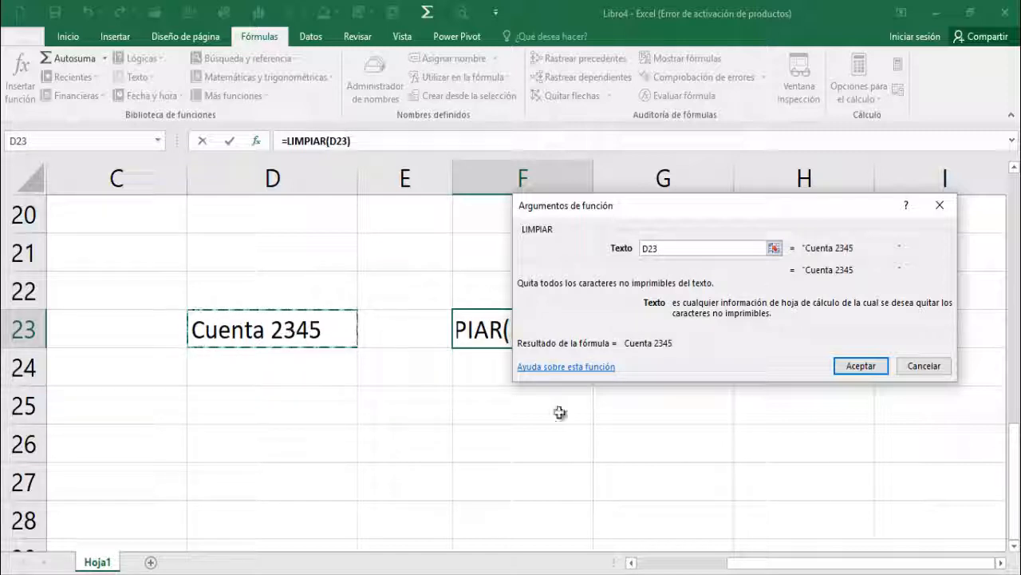
pyautogui.click(862, 368)
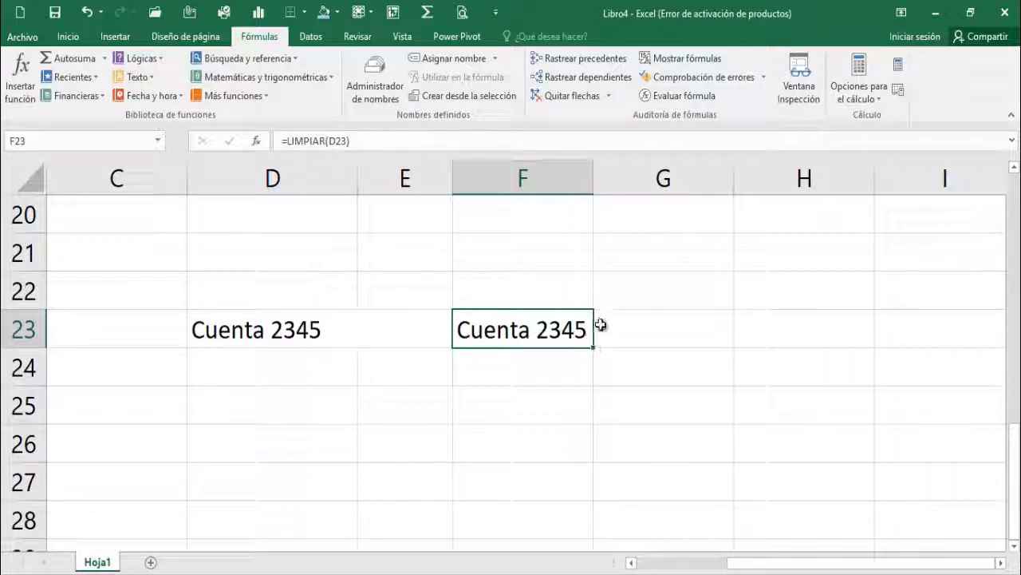
# Compare the trailing spaces in cell D23 with the LIMPIAR formula cell F23.
pyautogui.click(339, 329)
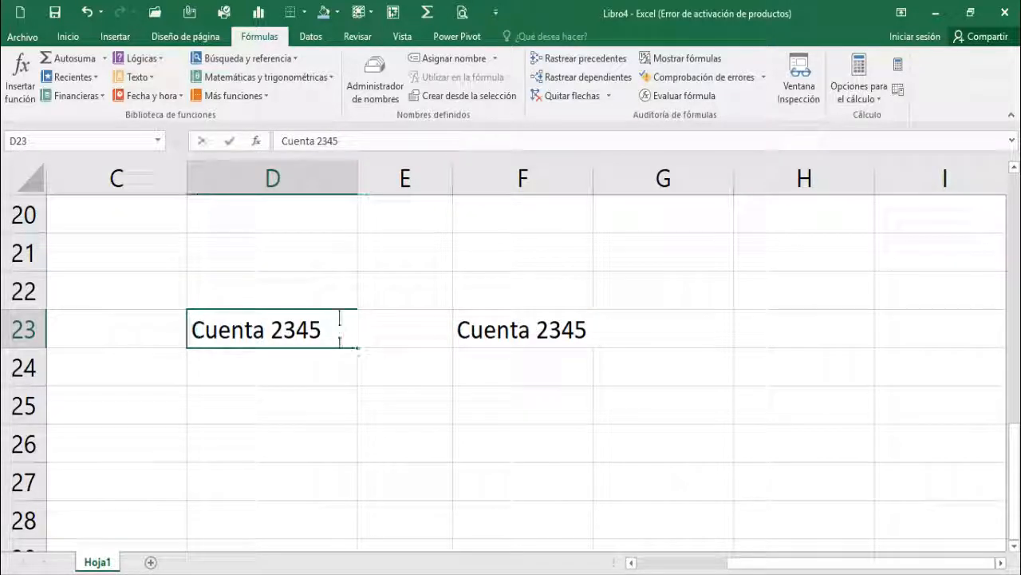
pyautogui.doubleClick(339, 330)
pyautogui.moveTo(326, 329); pyautogui.dragTo(514, 331)
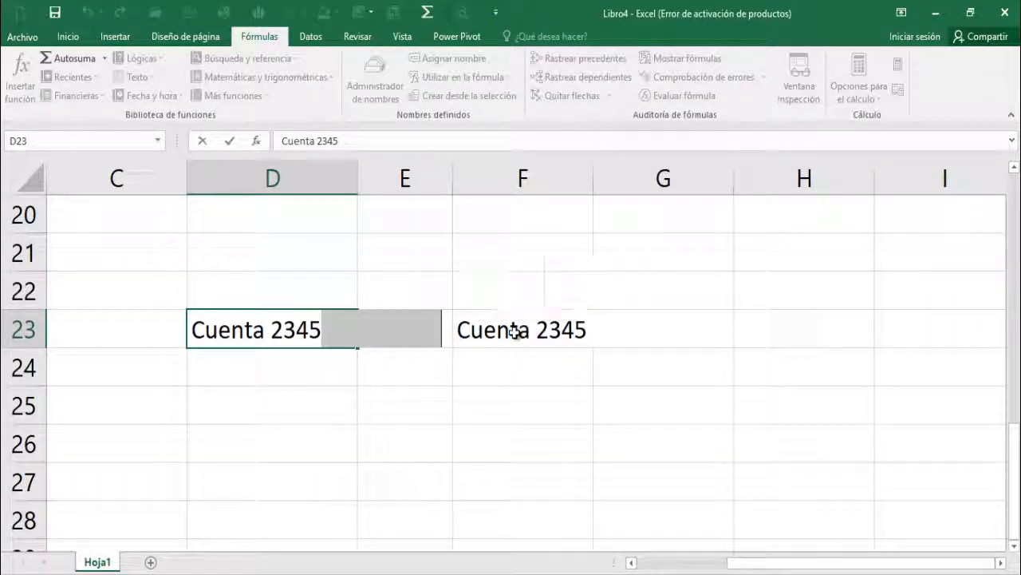
pyautogui.click(515, 332)
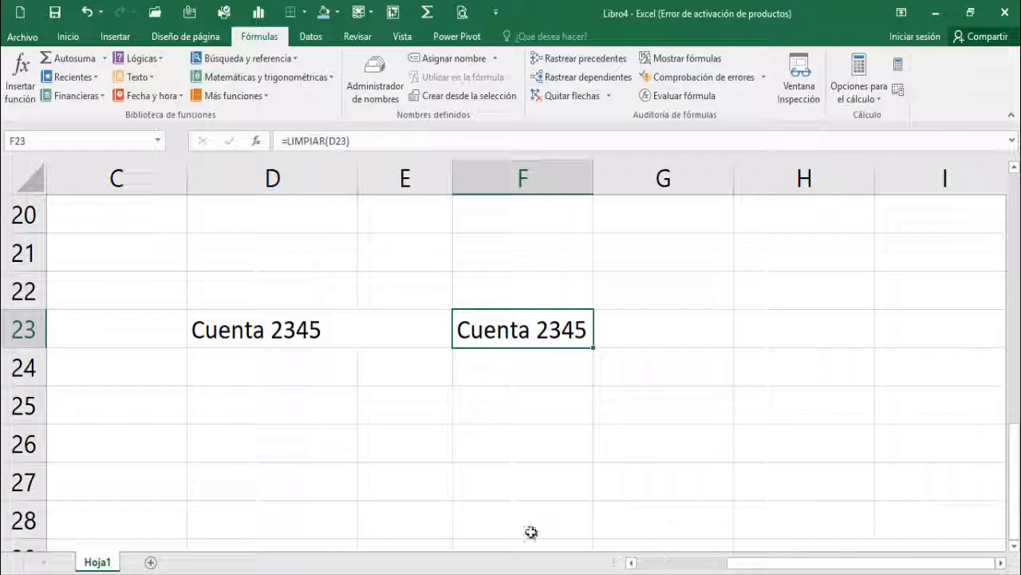
pyautogui.click(333, 370)
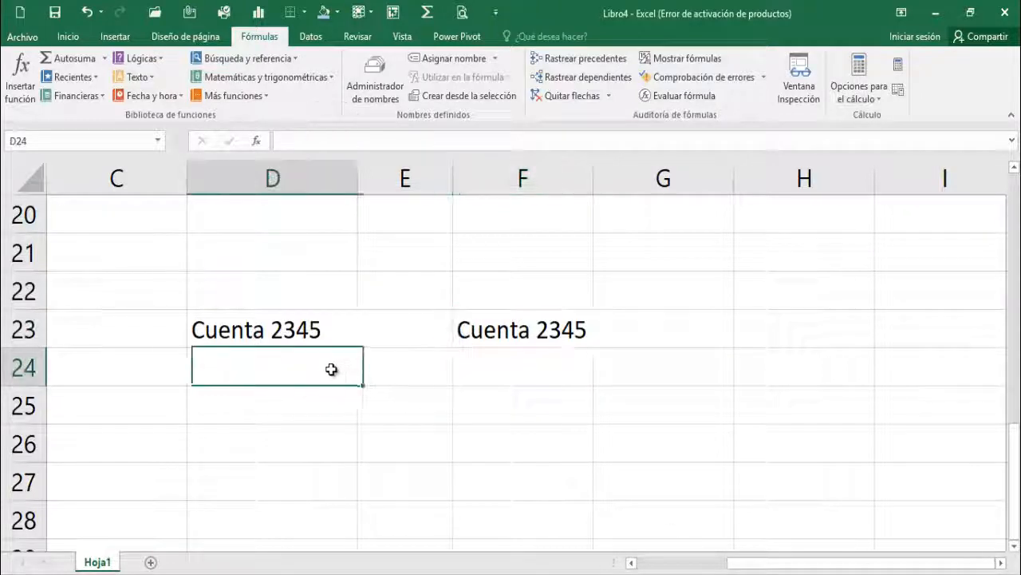
pyautogui.click(541, 329)
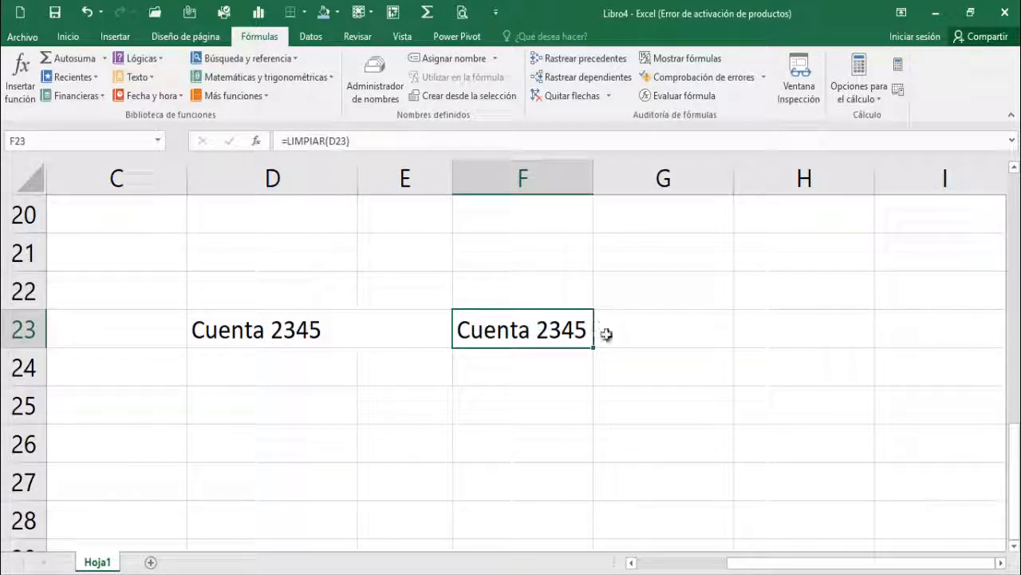